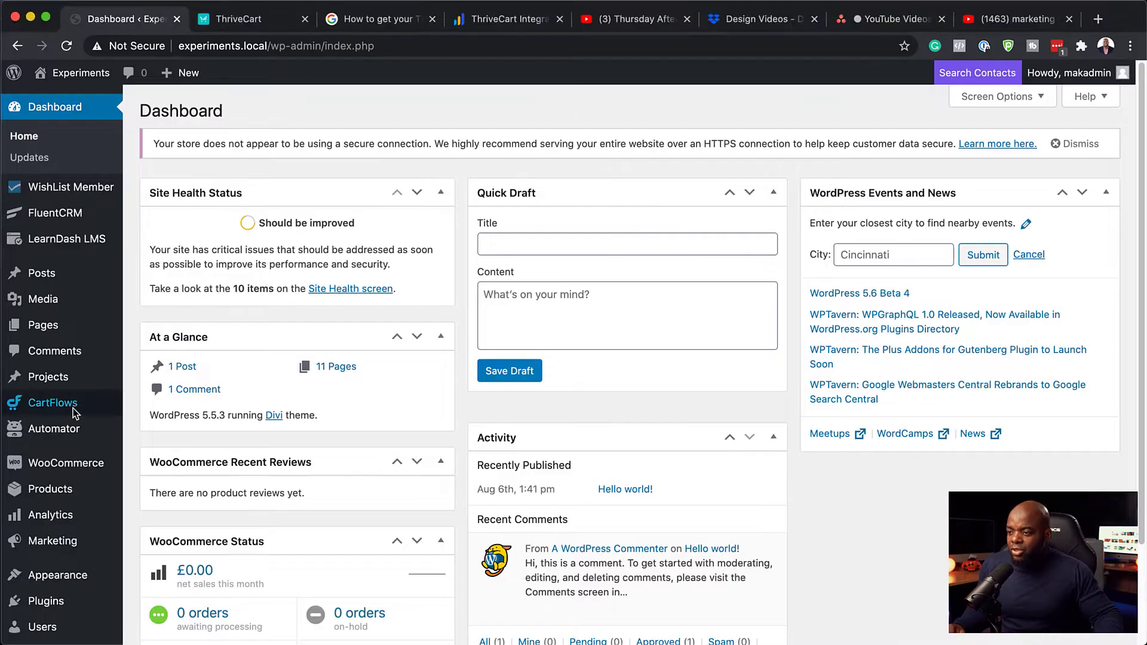
Step: From CartFlows > Flows, import the Evergreen Product template from the Flows Library as a new flow
{"action": "mouse_move", "coordinate": [71, 412]}
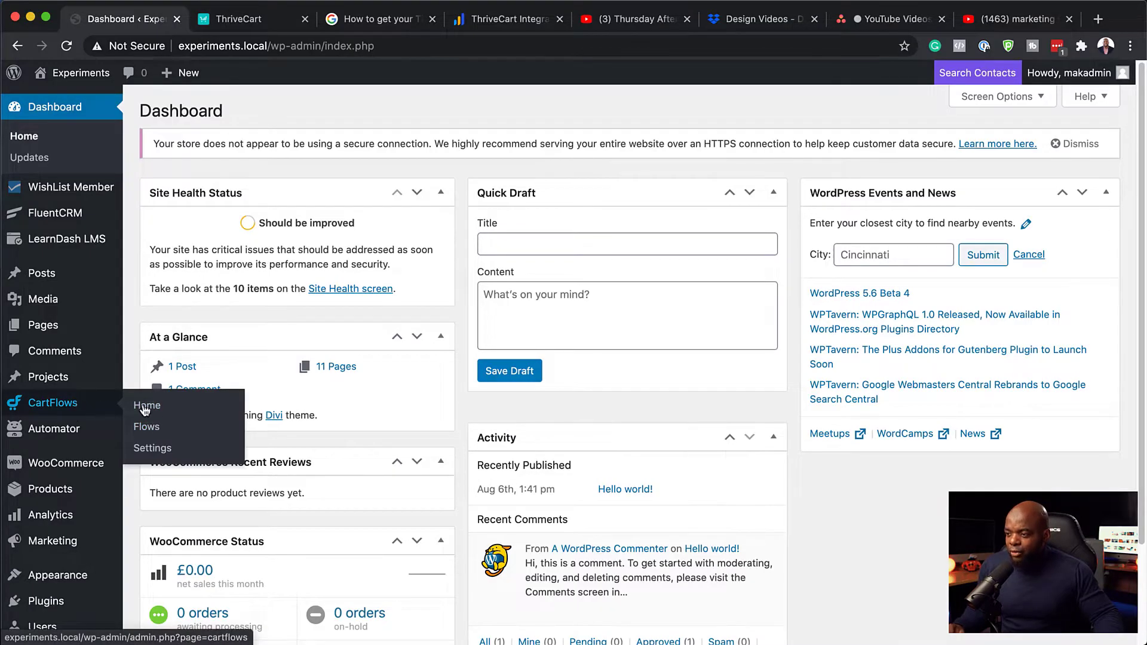
{"action": "left_click", "coordinate": [152, 430]}
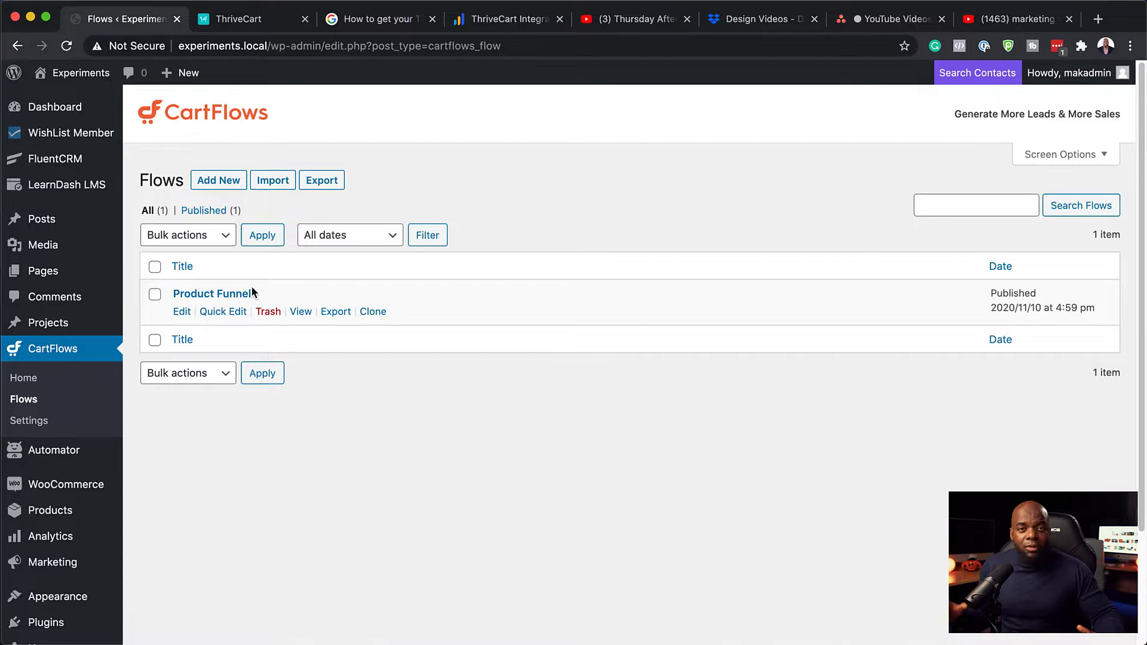
{"action": "left_click", "coordinate": [218, 182]}
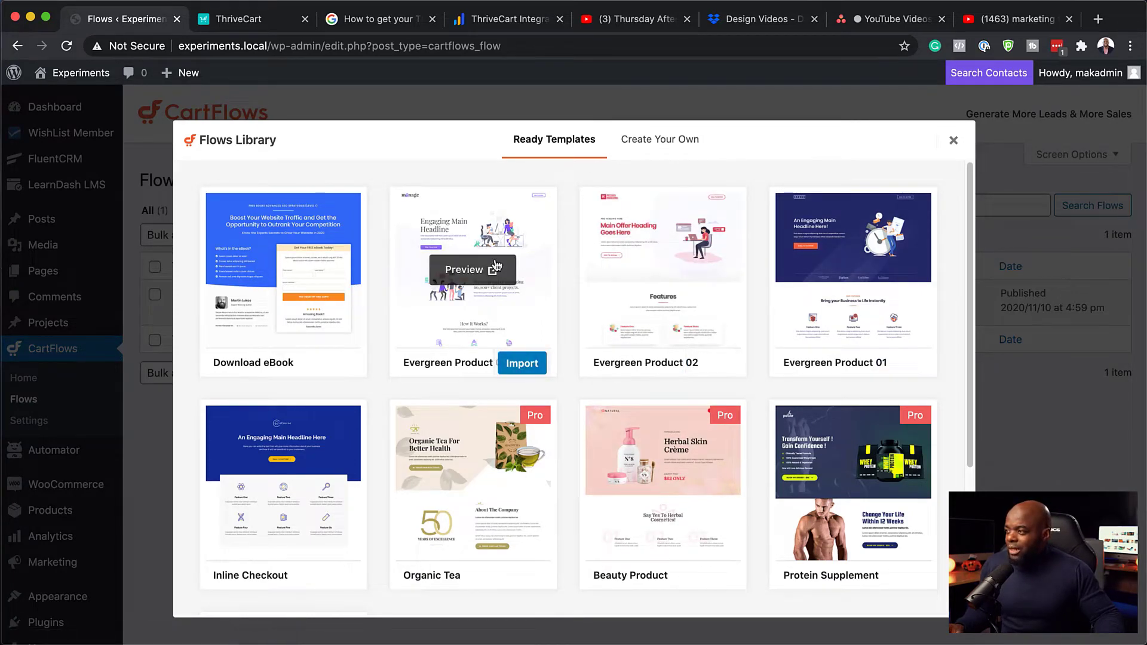
{"action": "left_click", "coordinate": [534, 368]}
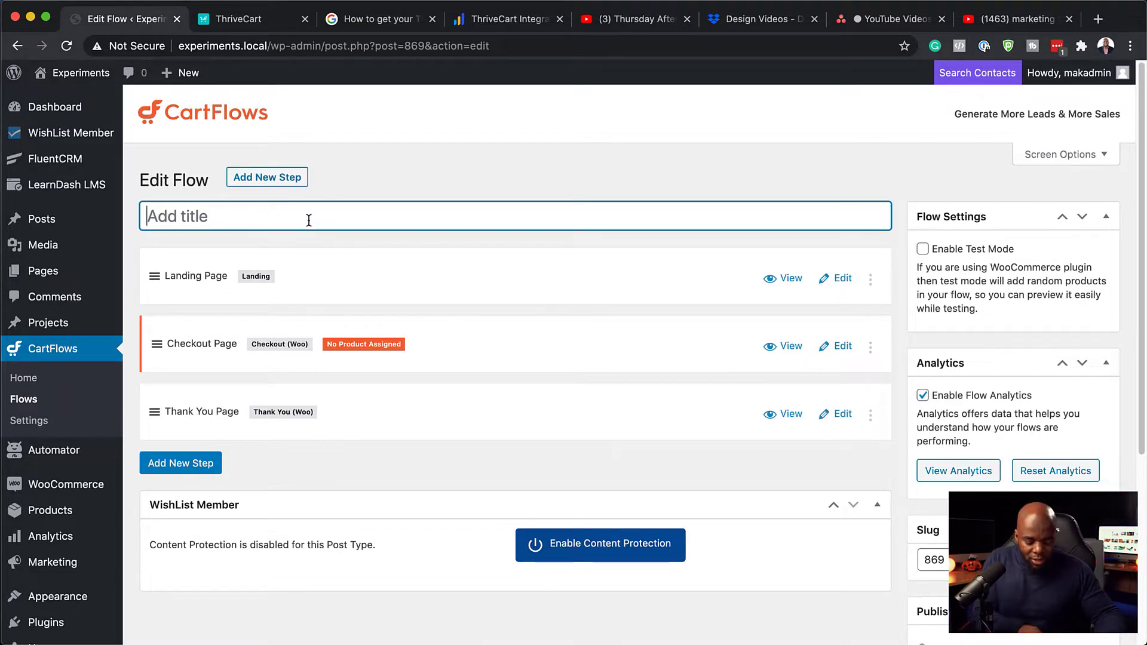
Step: Title the flow 'Test Funnel' and save it with Update
{"action": "type", "text": "Test Fu"}
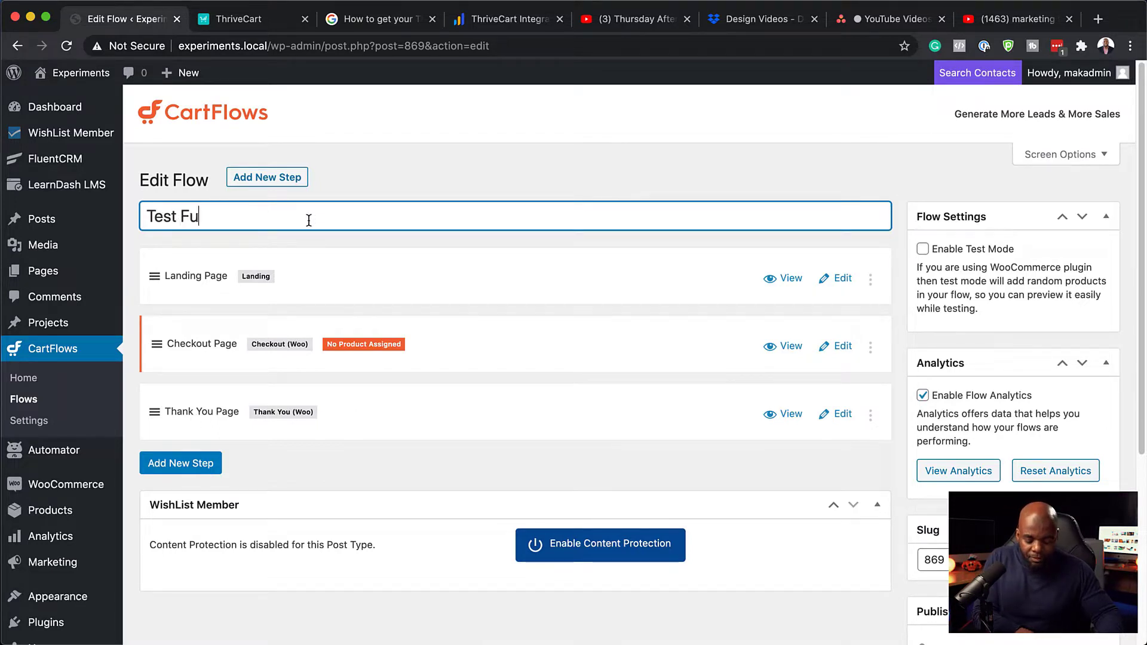
{"action": "type", "text": "nnel"}
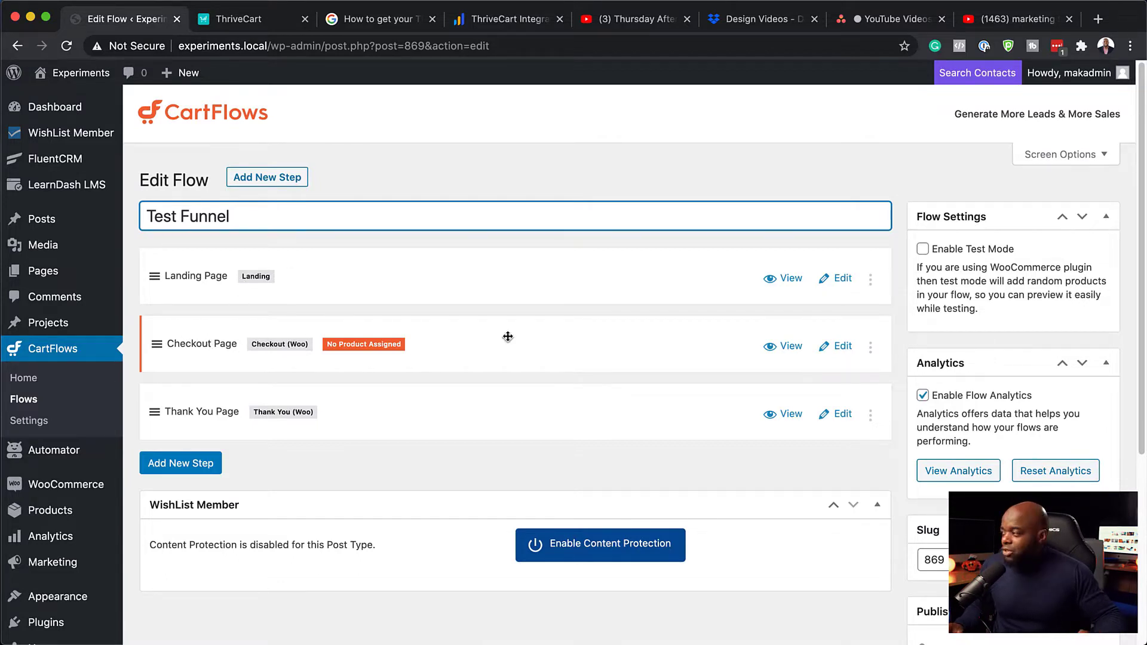
{"action": "scroll", "coordinate": [687, 430], "scroll_direction": "down", "scroll_amount": 5}
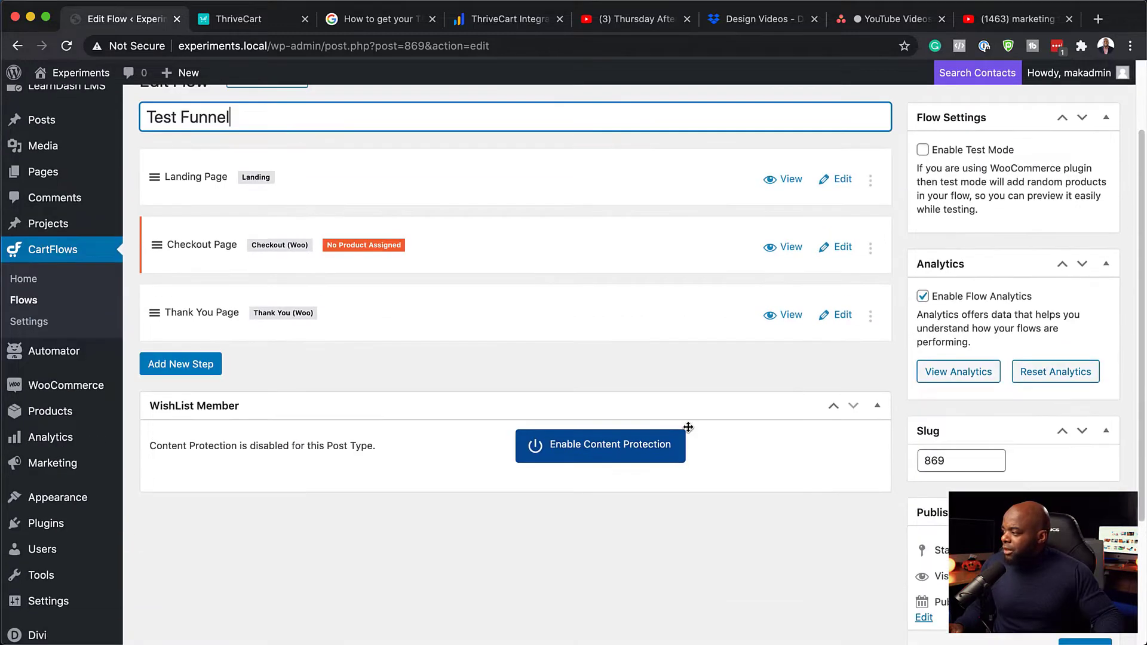
{"action": "left_click", "coordinate": [1084, 473]}
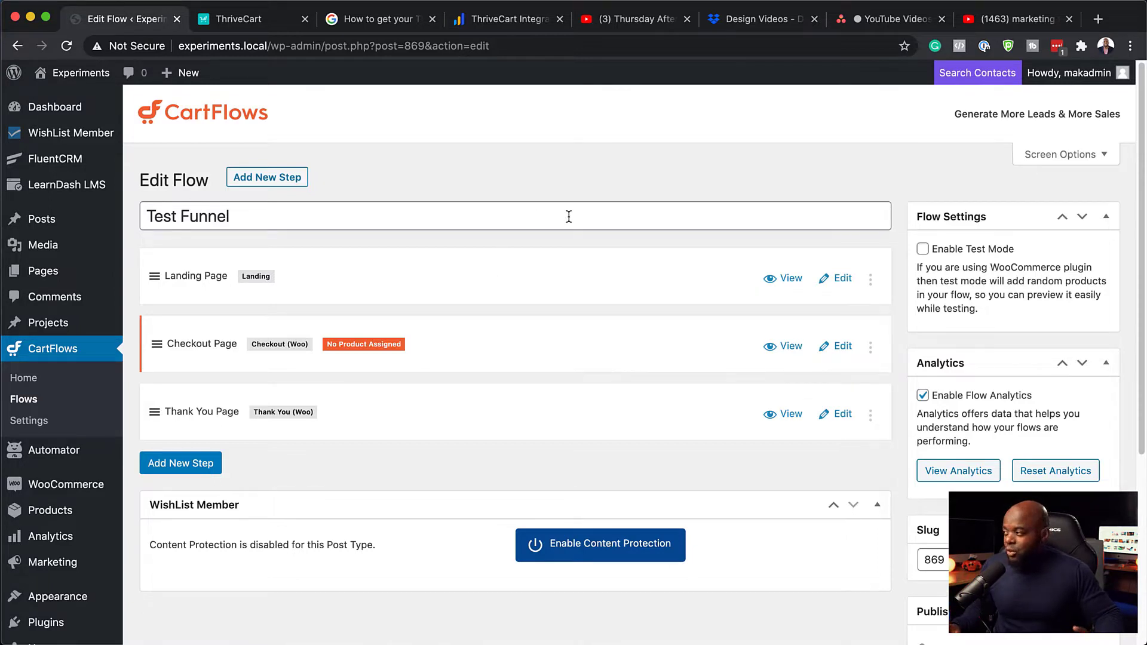
Step: Look through the options menus of the Landing, Checkout and Thank You steps
{"action": "left_click", "coordinate": [871, 280]}
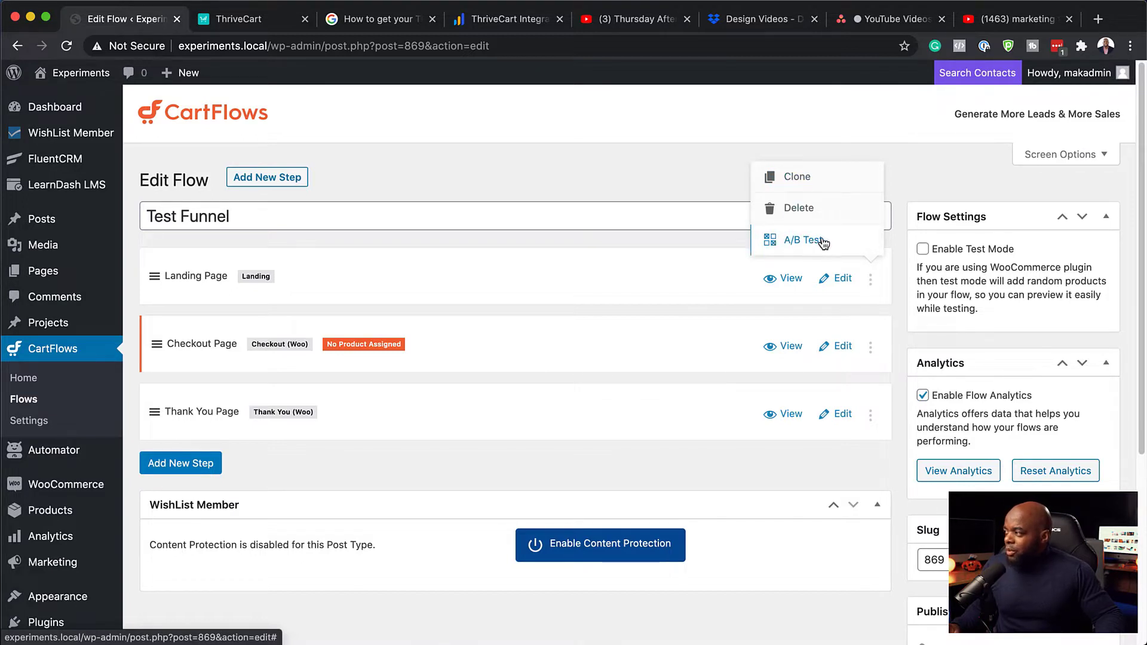
{"action": "left_click", "coordinate": [710, 242]}
{"action": "left_click", "coordinate": [870, 350]}
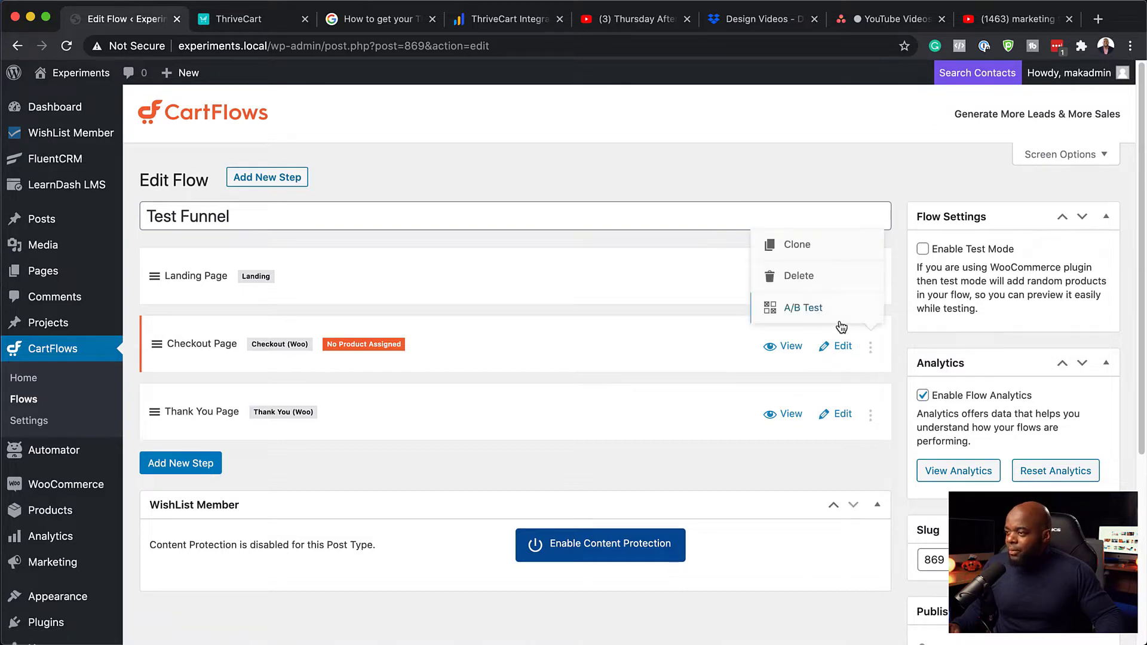
{"action": "left_click", "coordinate": [870, 416]}
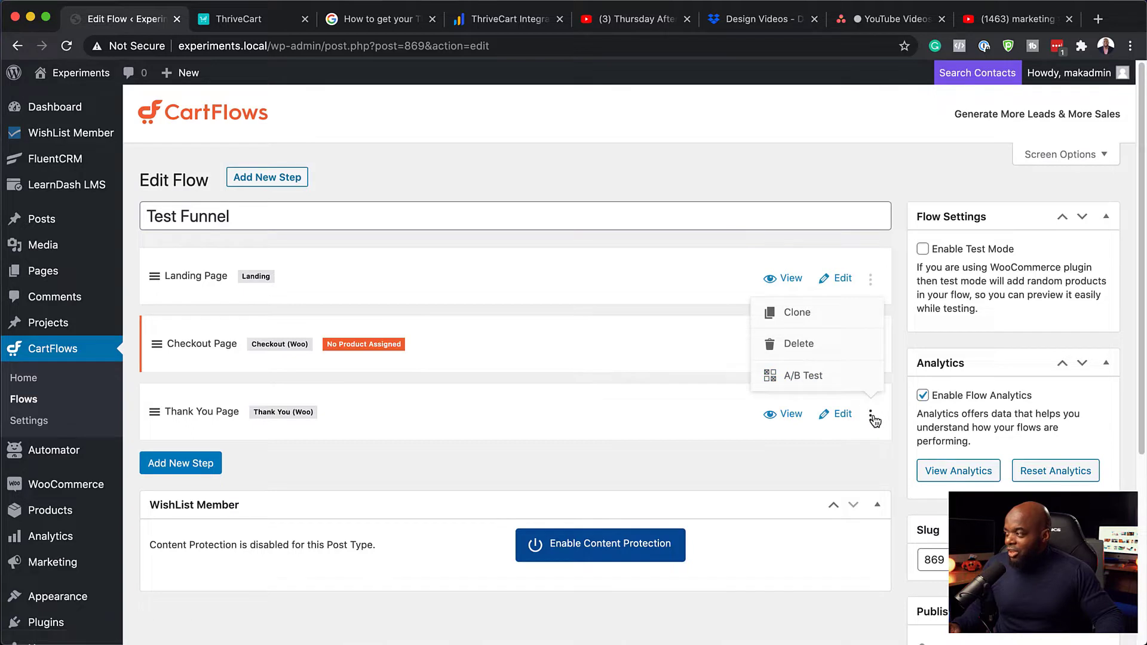
{"action": "left_click", "coordinate": [693, 242]}
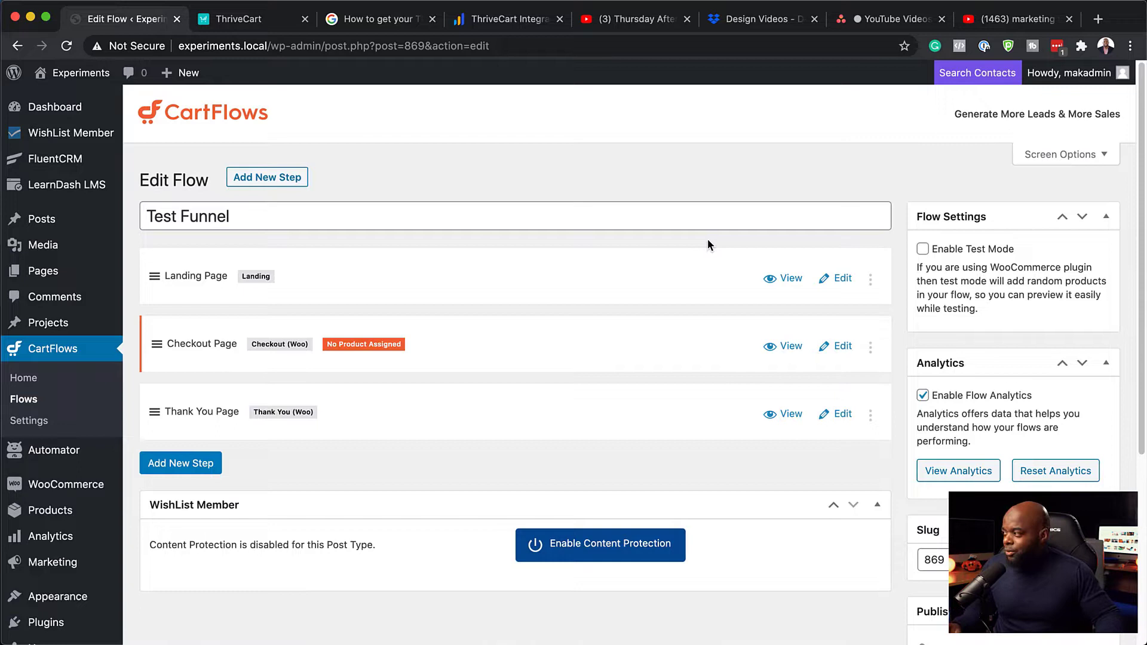
Step: Enable an A/B split test on the Landing Page step and confirm it
{"action": "left_click", "coordinate": [870, 279]}
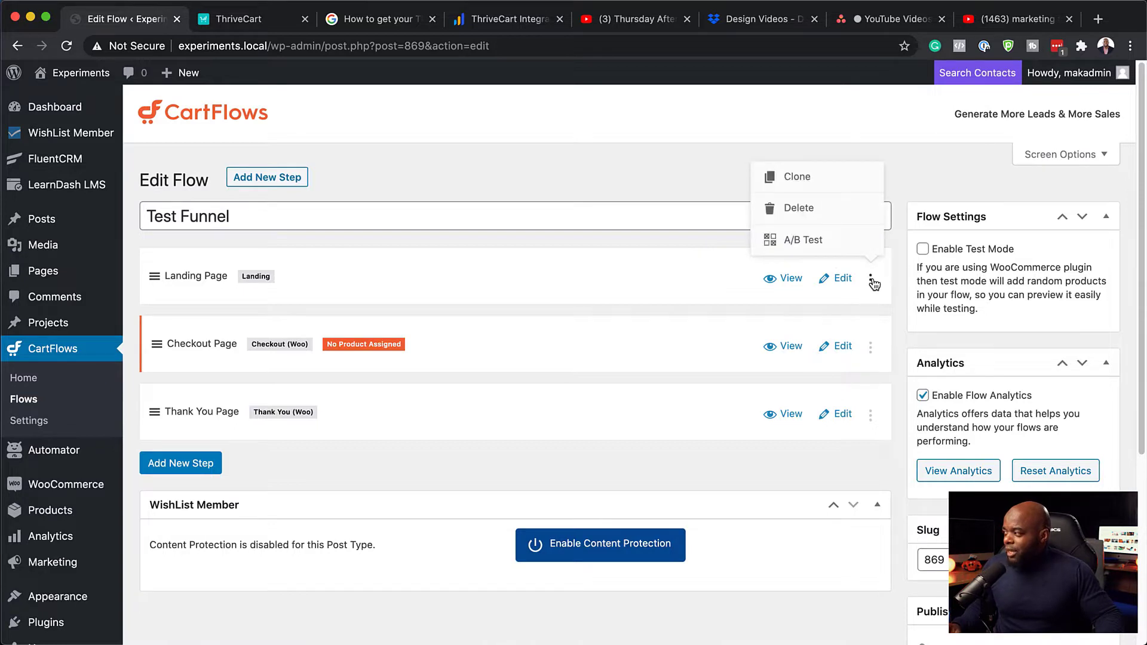
{"action": "left_click", "coordinate": [827, 245]}
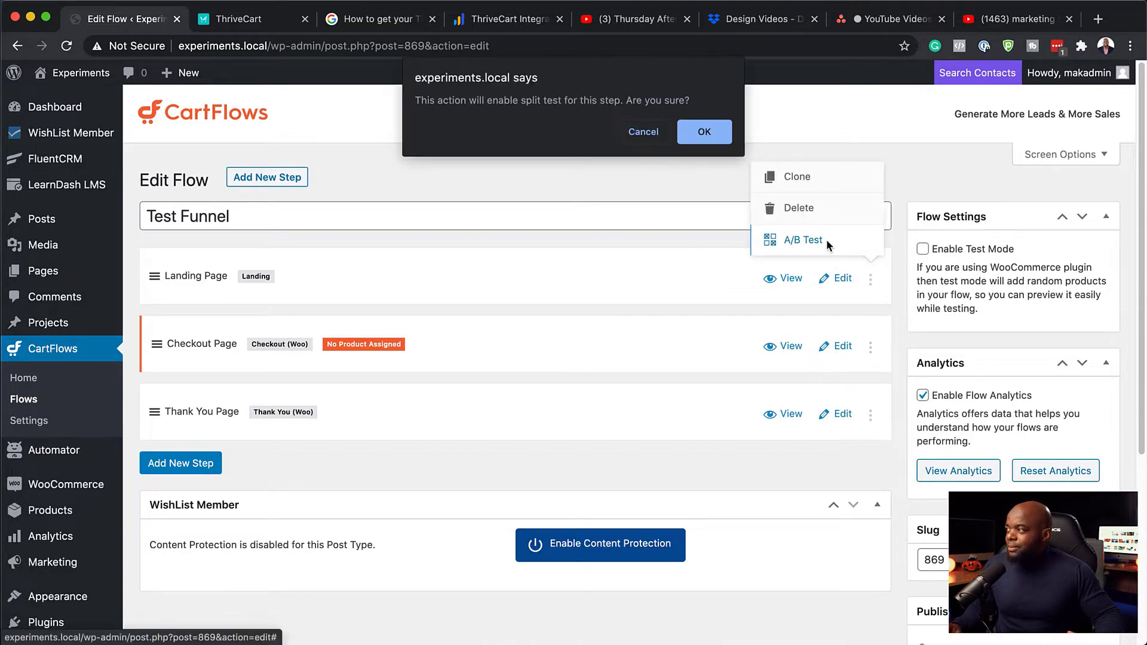
{"action": "left_click", "coordinate": [706, 136]}
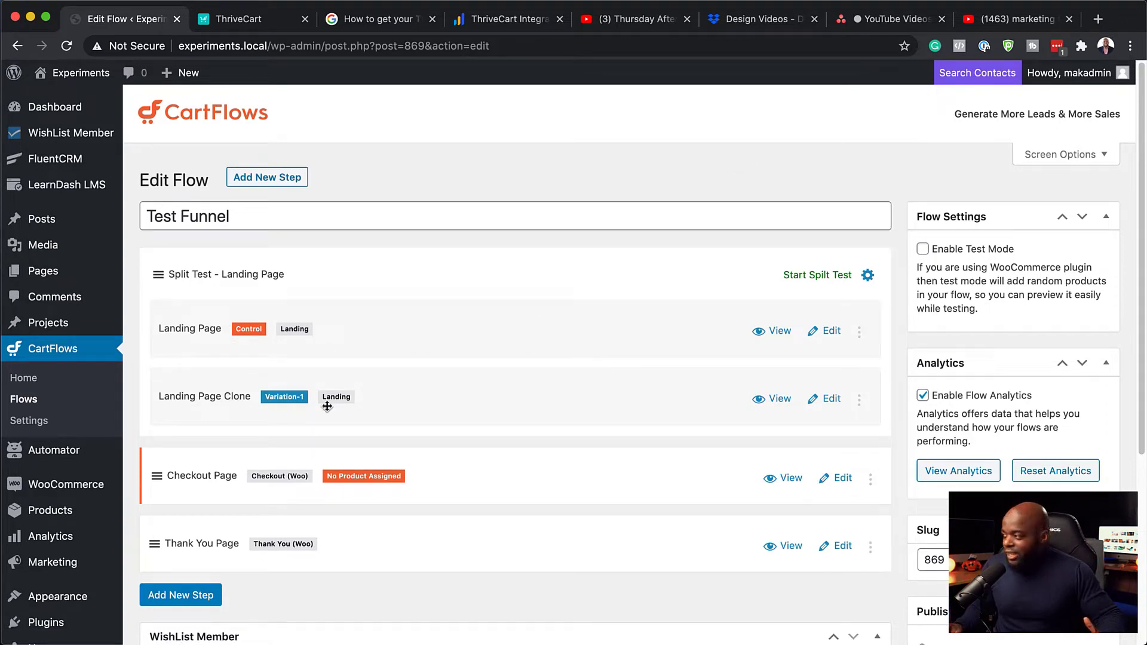
Step: Check the variation's options, then open A/B Test Settings showing a 50/50 traffic split
{"action": "left_click", "coordinate": [859, 400]}
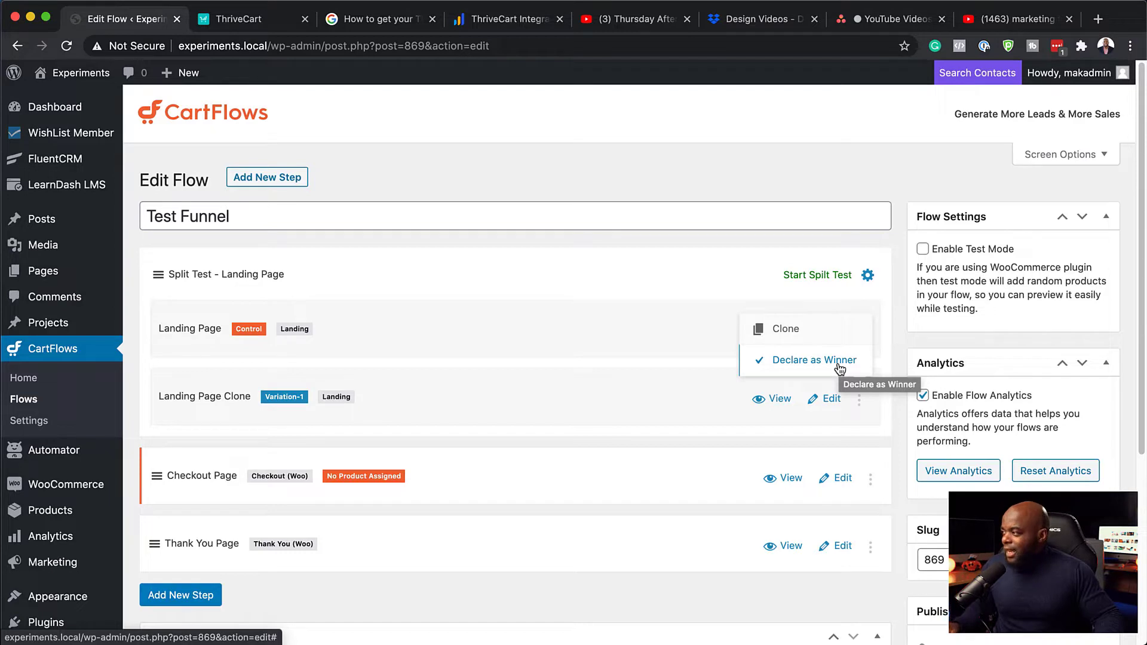
{"action": "mouse_move", "coordinate": [860, 334]}
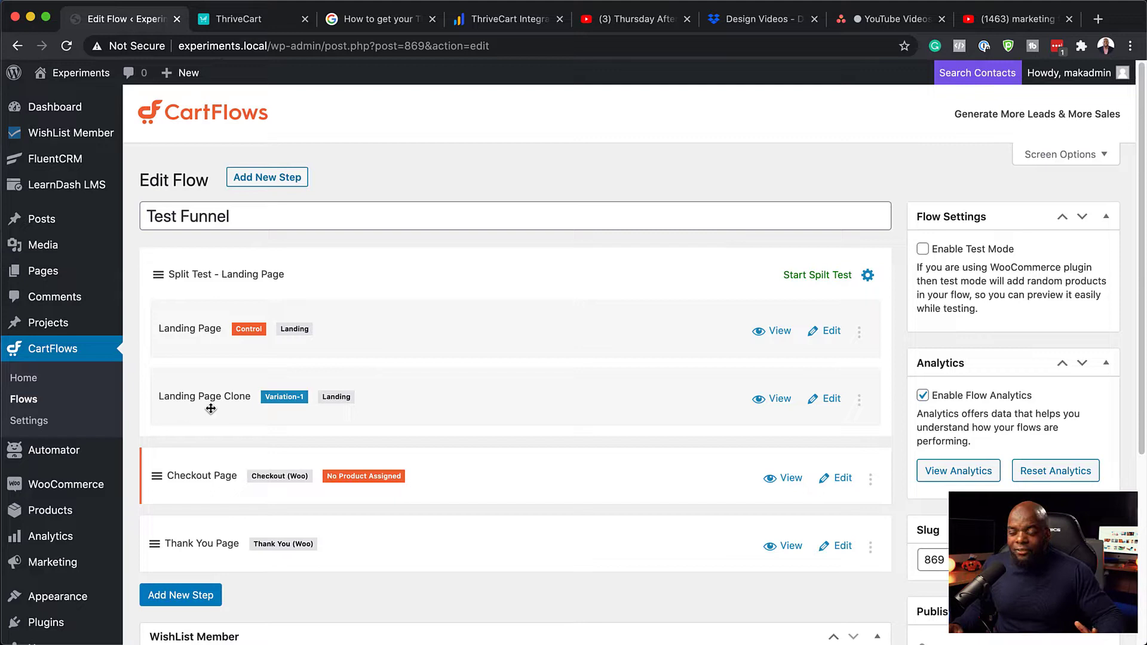
{"action": "left_click", "coordinate": [867, 277]}
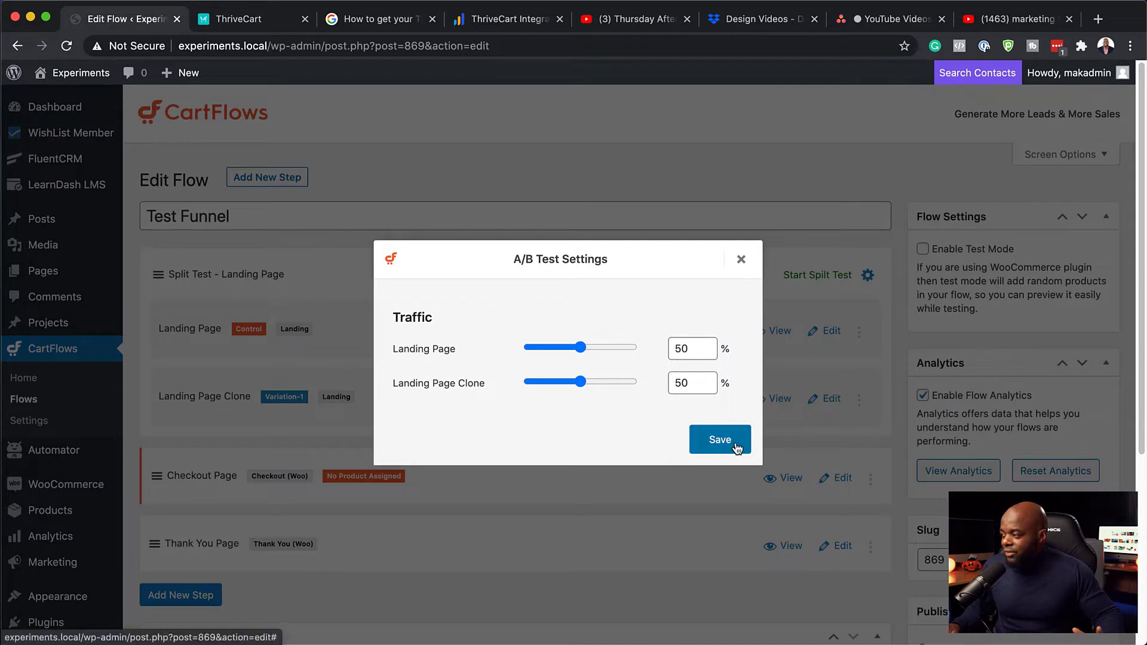
Step: Keep Landing Page and Landing Page Clone at 50/50 traffic, save, and close the settings
{"action": "mouse_move", "coordinate": [584, 350]}
{"action": "left_mouse_down"}
{"action": "mouse_move", "coordinate": [621, 352]}
{"action": "mouse_move", "coordinate": [554, 353]}
{"action": "mouse_move", "coordinate": [579, 353]}
{"action": "left_mouse_up"}
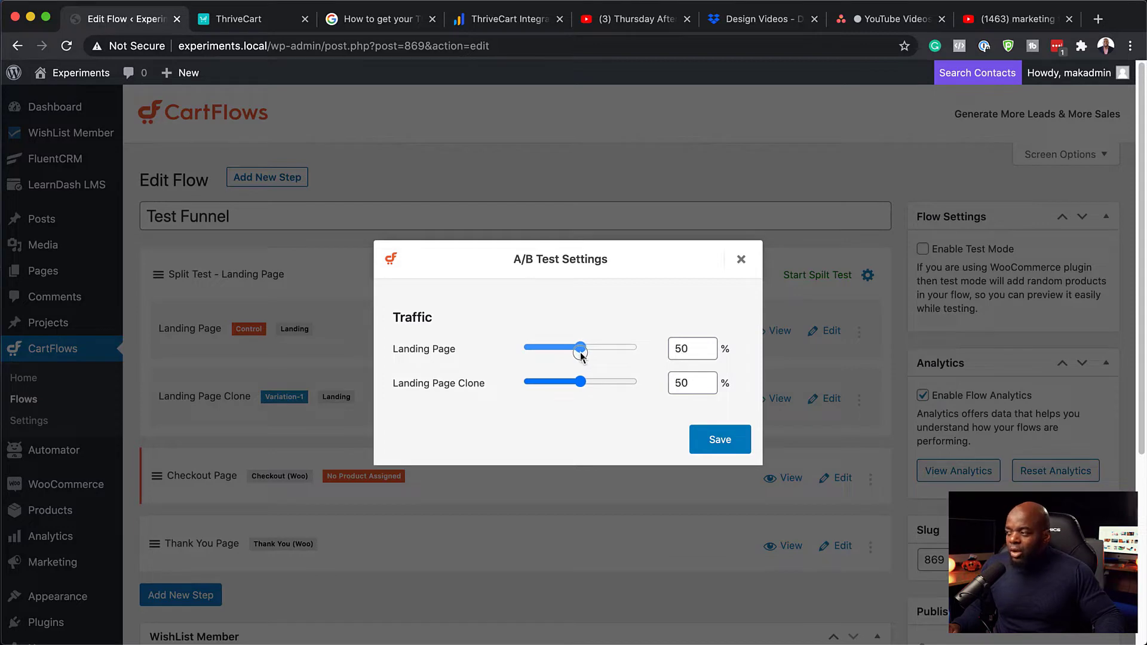
{"action": "left_click", "coordinate": [733, 447]}
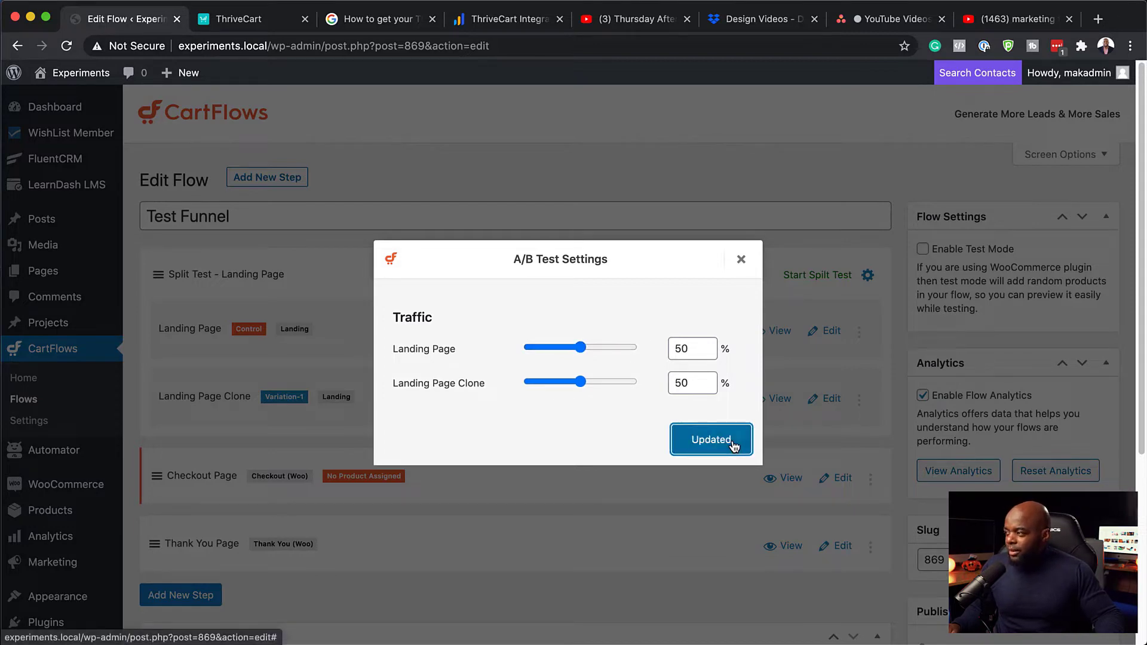
{"action": "left_click", "coordinate": [762, 366]}
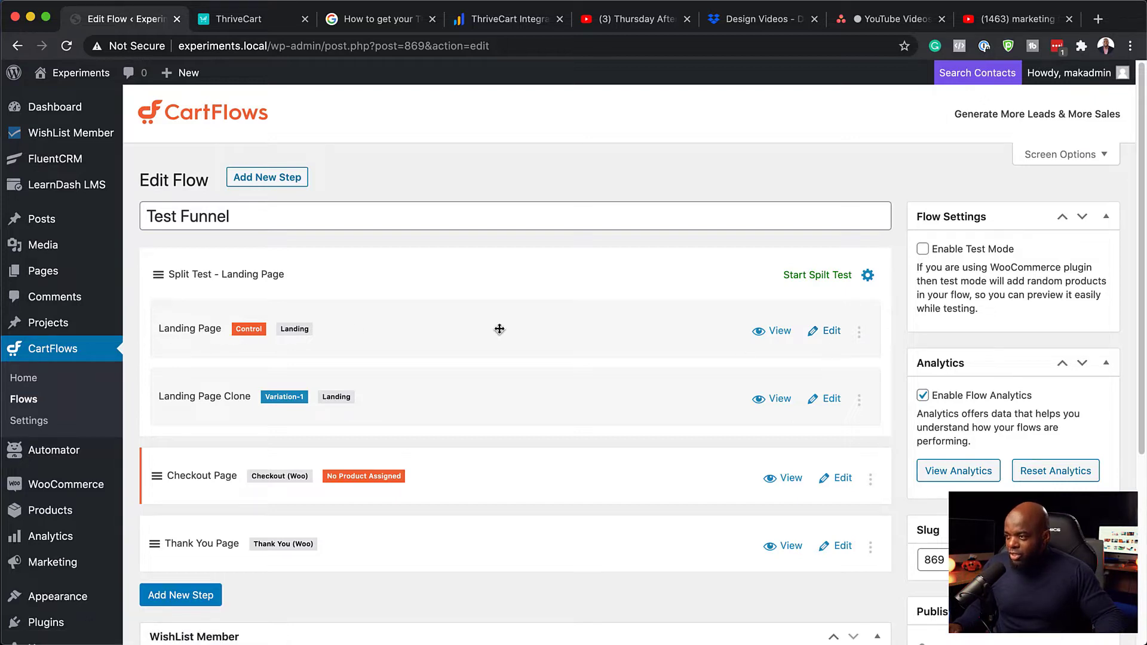
Step: Open the Landing Page in Divi Builder and delete the header logo and call-to-action button
{"action": "left_click", "coordinate": [834, 335]}
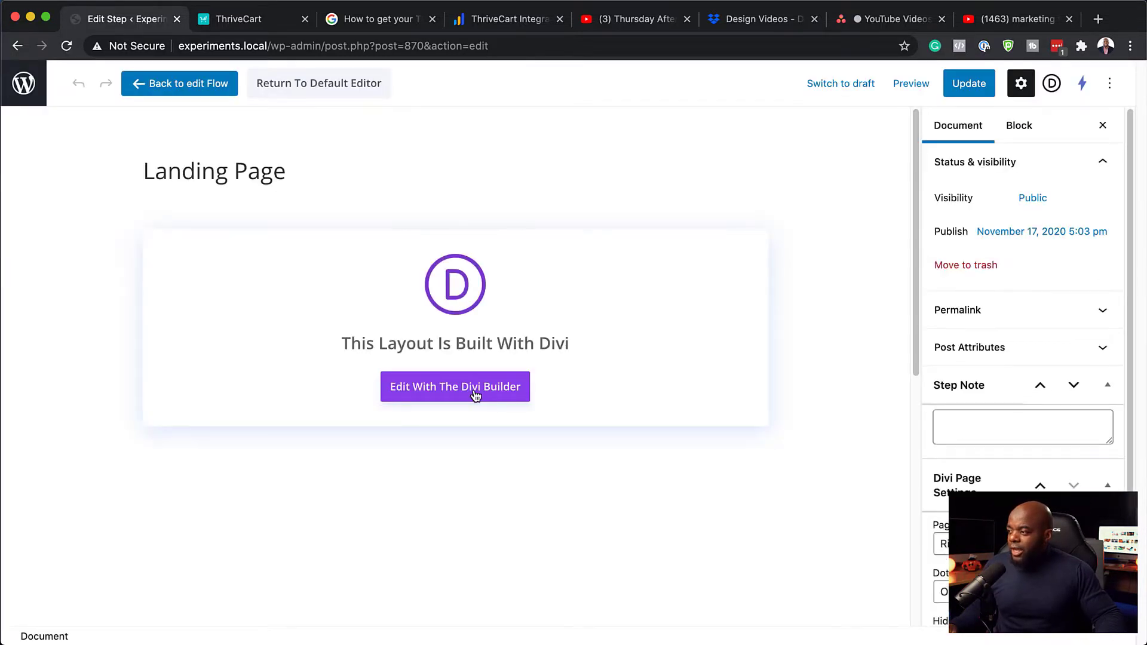
{"action": "left_click", "coordinate": [475, 396]}
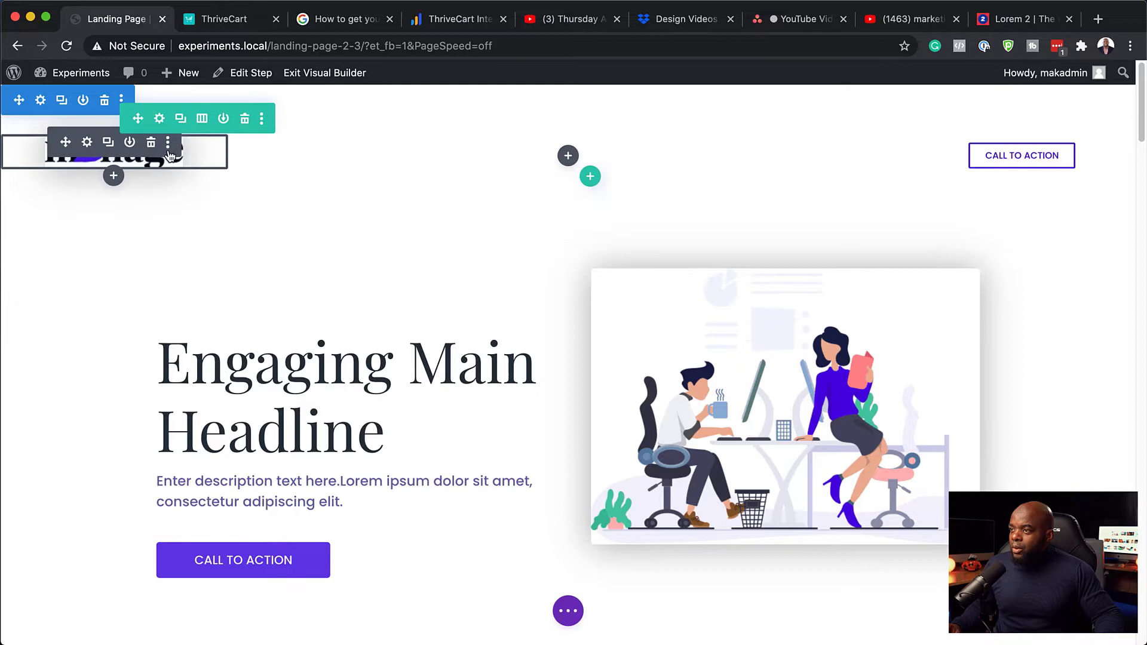
{"action": "left_click", "coordinate": [152, 145]}
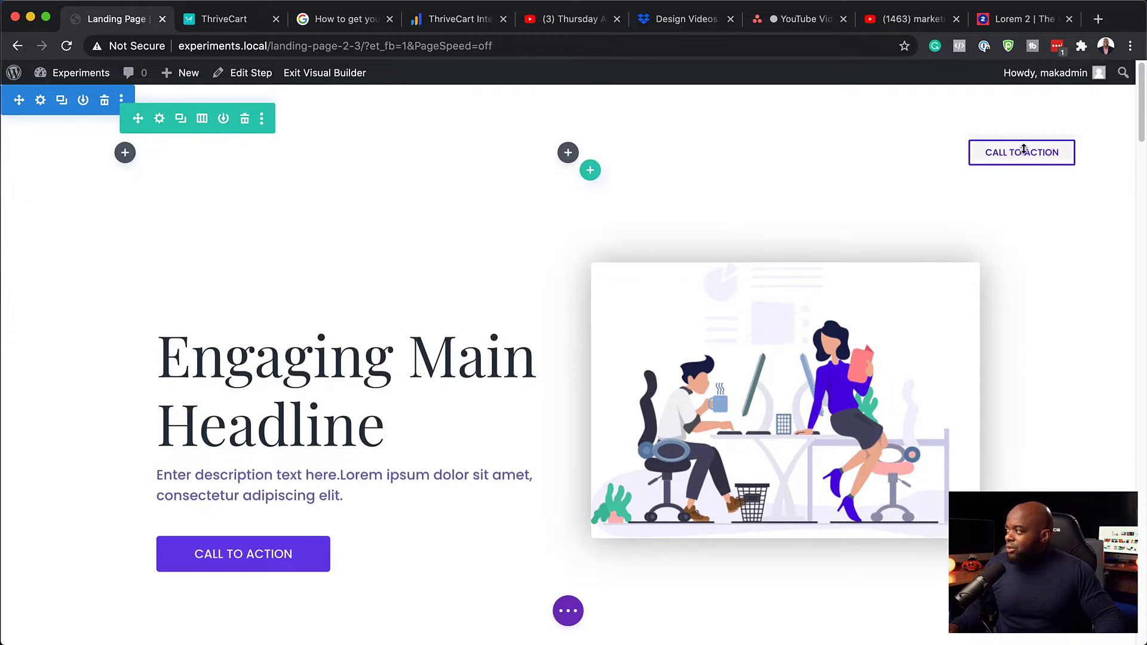
{"action": "left_click", "coordinate": [1059, 148]}
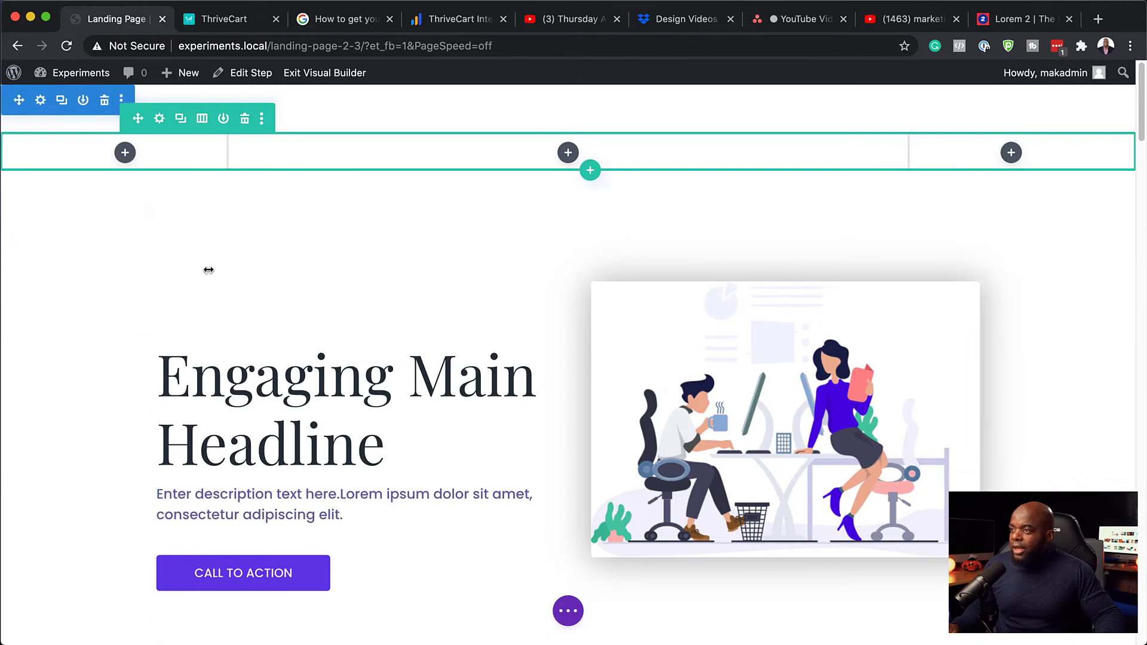
Step: Delete the empty header row and hero illustration, and make the hero row one full-width column
{"action": "left_click", "coordinate": [245, 120]}
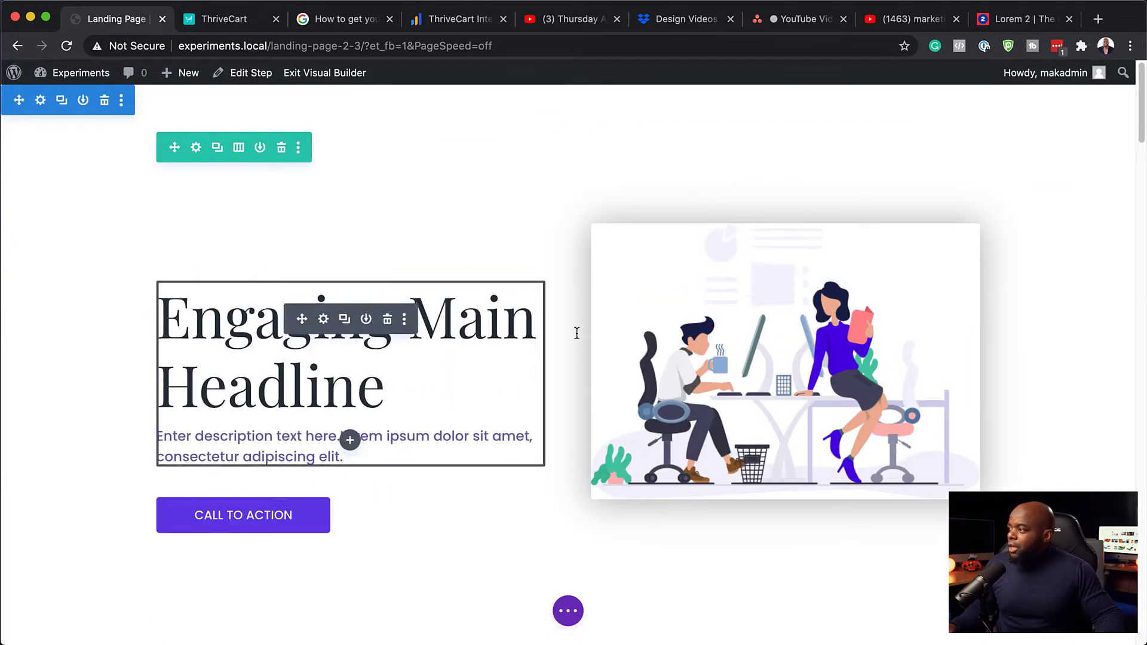
{"action": "scroll", "coordinate": [380, 512], "scroll_direction": "down", "scroll_amount": 1}
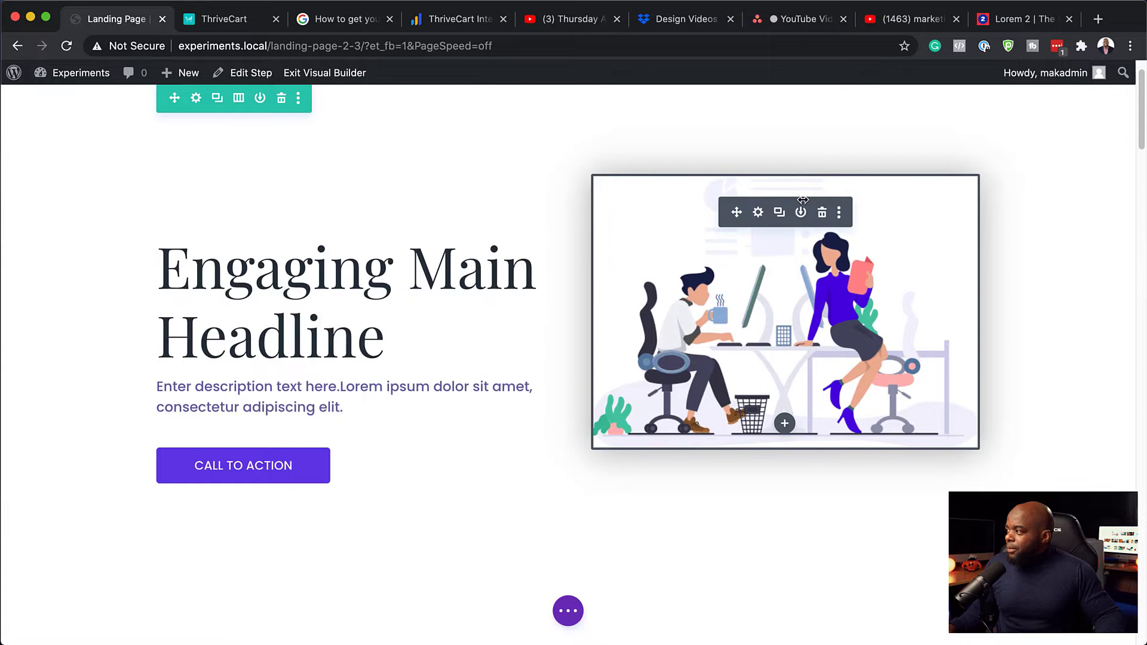
{"action": "left_click", "coordinate": [822, 214]}
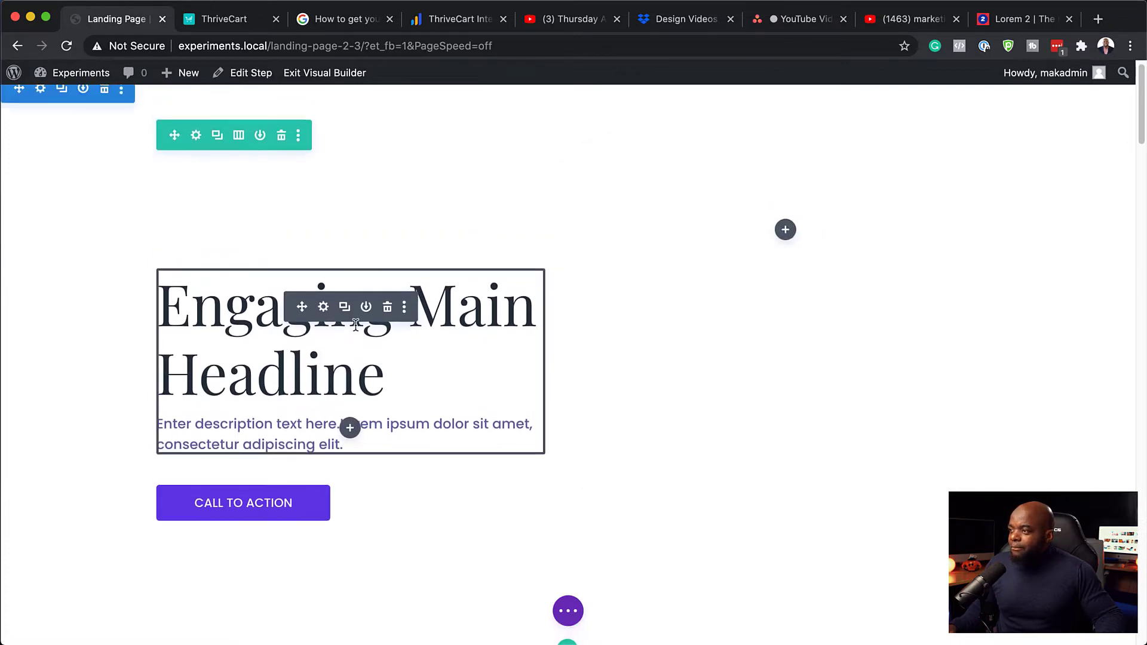
{"action": "left_click", "coordinate": [239, 137]}
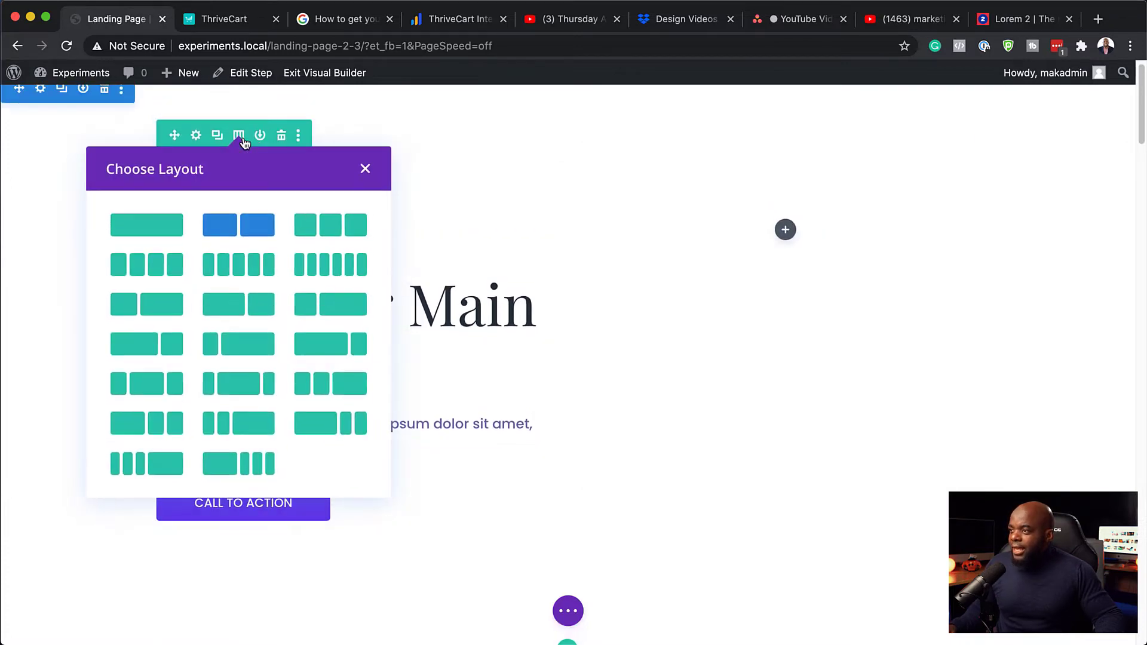
{"action": "left_click", "coordinate": [158, 229]}
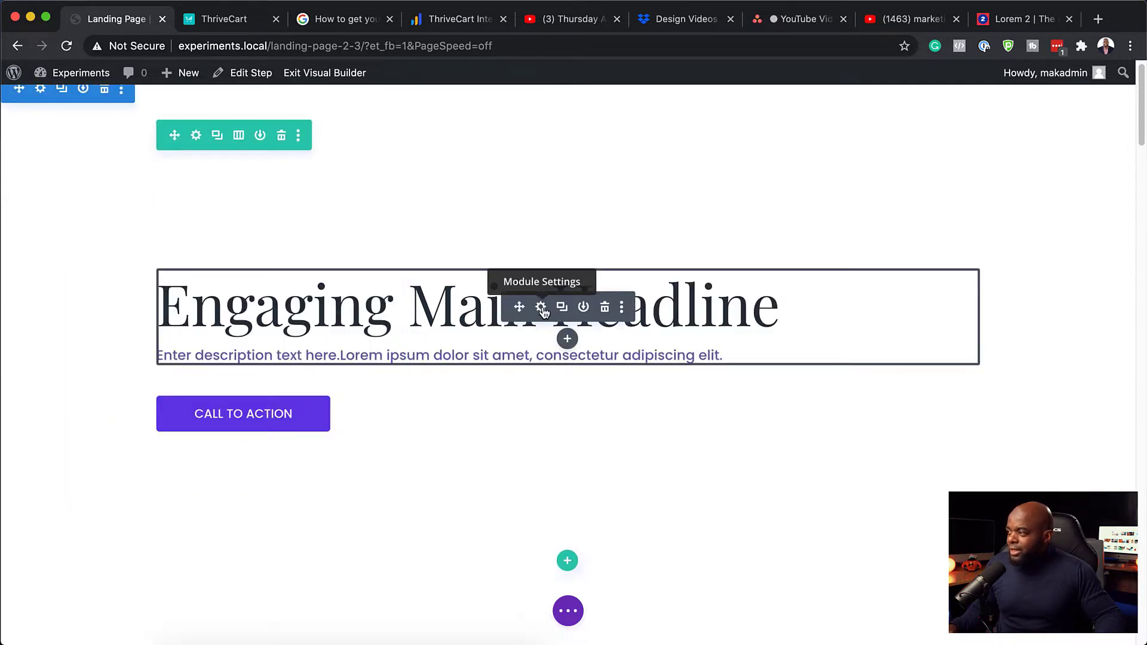
Step: Replace the hero description with a single pasted Lorem ipsum paragraph
{"action": "left_click", "coordinate": [542, 307]}
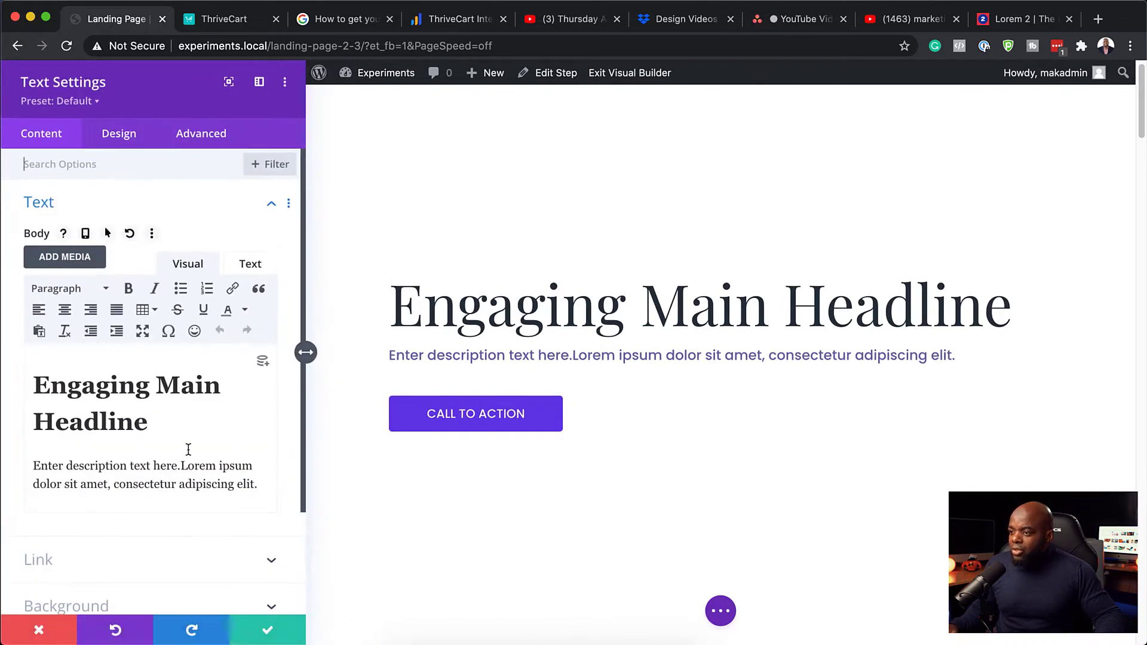
{"action": "scroll", "coordinate": [187, 448], "scroll_direction": "down", "scroll_amount": 2}
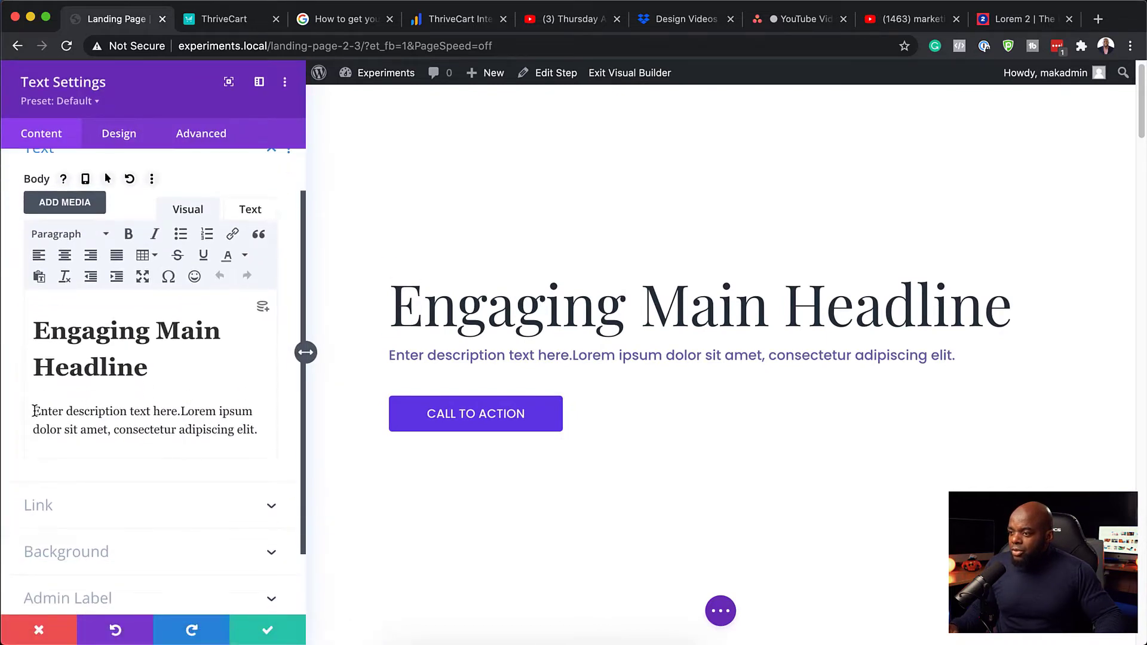
{"action": "left_click_drag", "start_coordinate": [33, 411], "coordinate": [272, 440]}
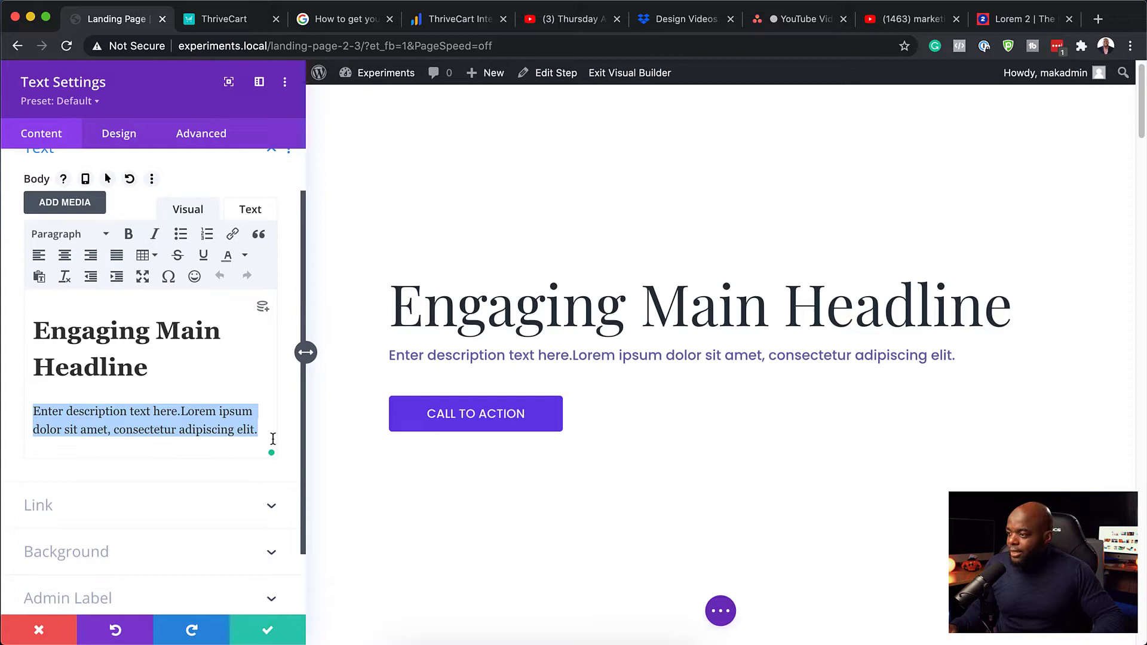
{"action": "type", "text": "Lorem ipsum dolor sit amet, consectetuer adipiscing elit. Donec odio. Quisque volutpat mattis eros. Nullam malesuada erat ut turpis. Suspendisse urna nibh, viverra non, semper suscipit, posuere a, pede. Donec nec justo eget felis facilisis fermentum. Aliquam porttitor mauris sit amet orci. Aenean dignissim pellentesque felis."}
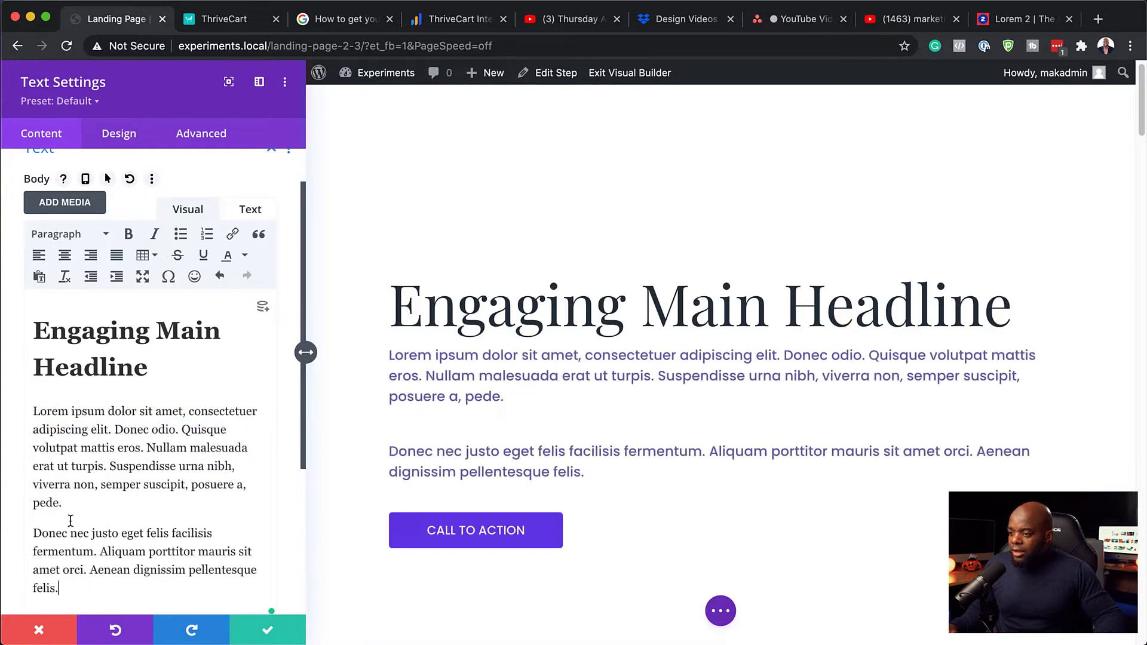
{"action": "left_click_drag", "start_coordinate": [37, 532], "coordinate": [113, 589]}
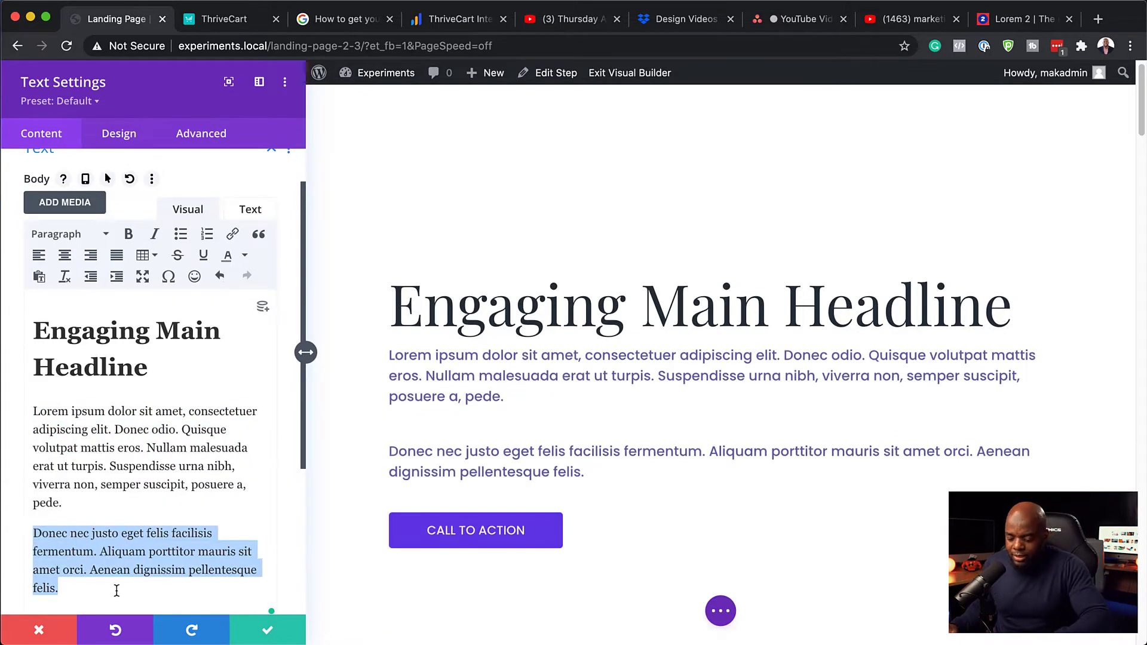
{"action": "key", "text": "BackSpace"}
{"action": "key", "text": "BackSpace"}
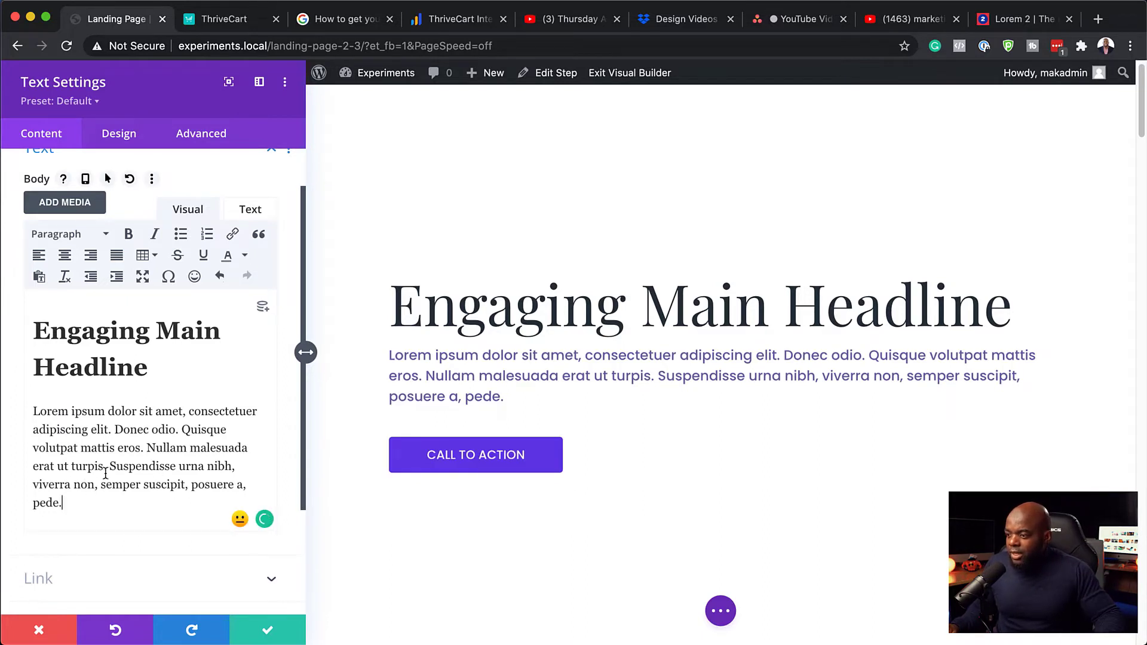
Step: Change the headline 'Engaging Main Headline' to 'Suspendisse urna nibh'
{"action": "left_click_drag", "start_coordinate": [111, 467], "coordinate": [232, 468]}
{"action": "key", "text": "super+c"}
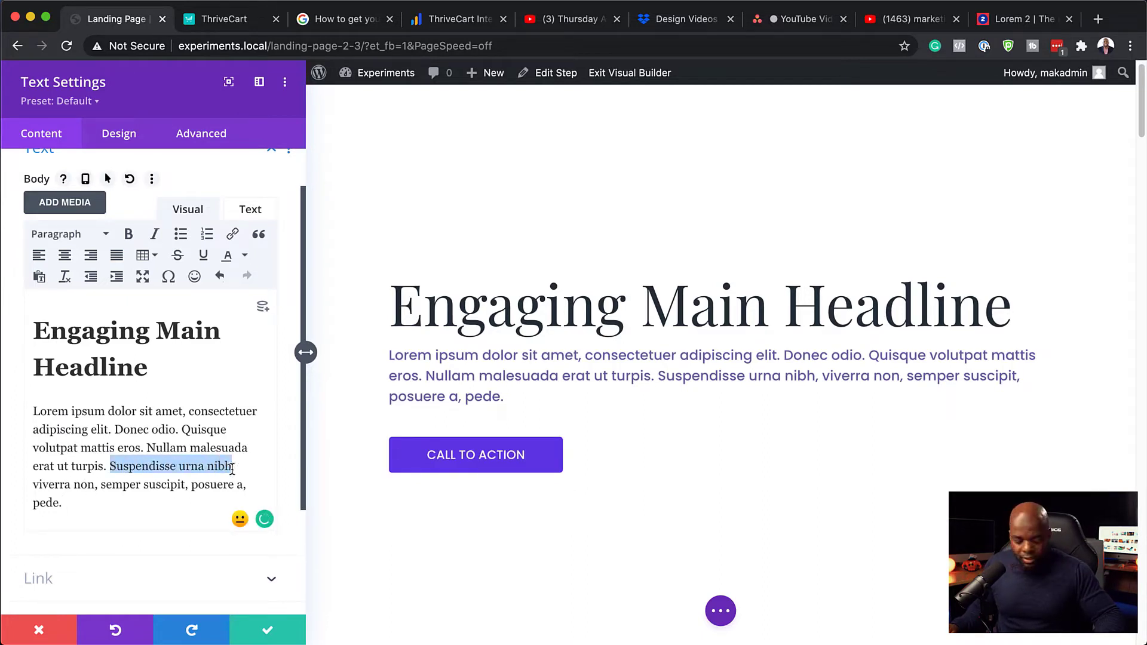
{"action": "left_click", "coordinate": [137, 368]}
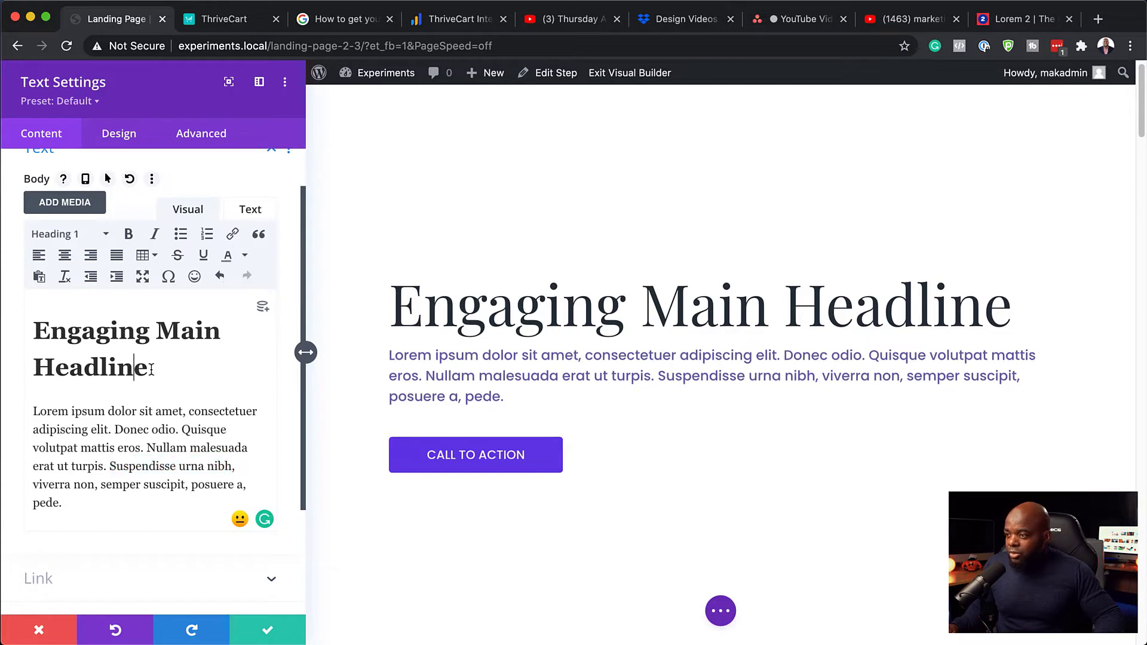
{"action": "left_click_drag", "start_coordinate": [144, 370], "coordinate": [25, 333]}
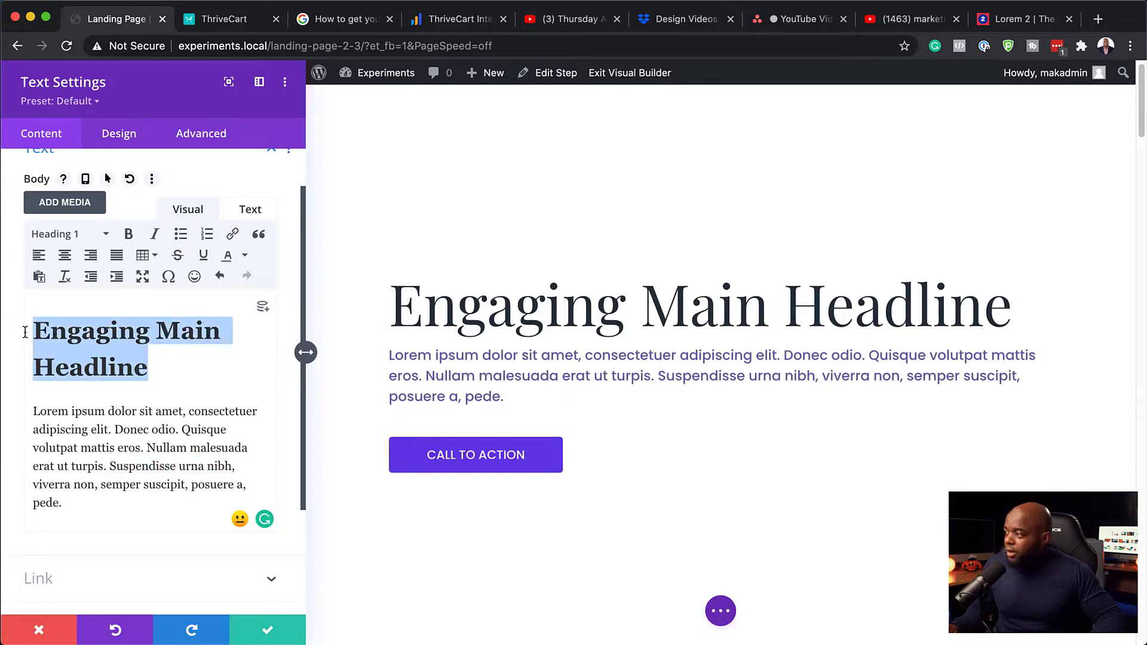
{"action": "key", "text": "super+v"}
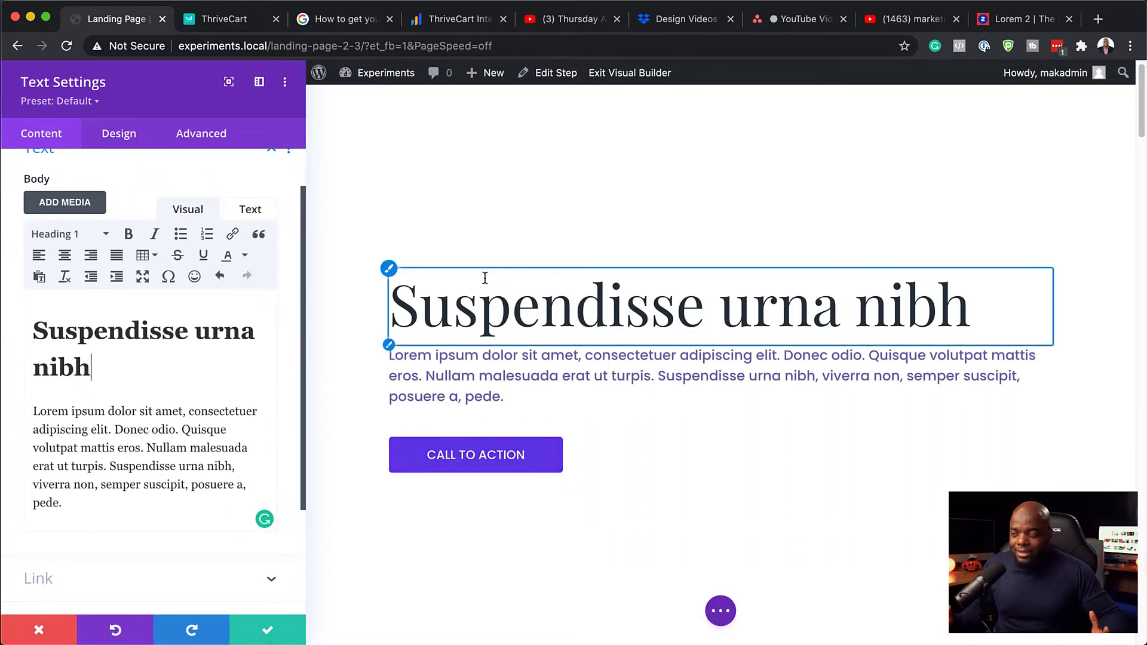
Step: Center-align the hero text module's text
{"action": "left_click", "coordinate": [130, 137]}
{"action": "left_click", "coordinate": [62, 211]}
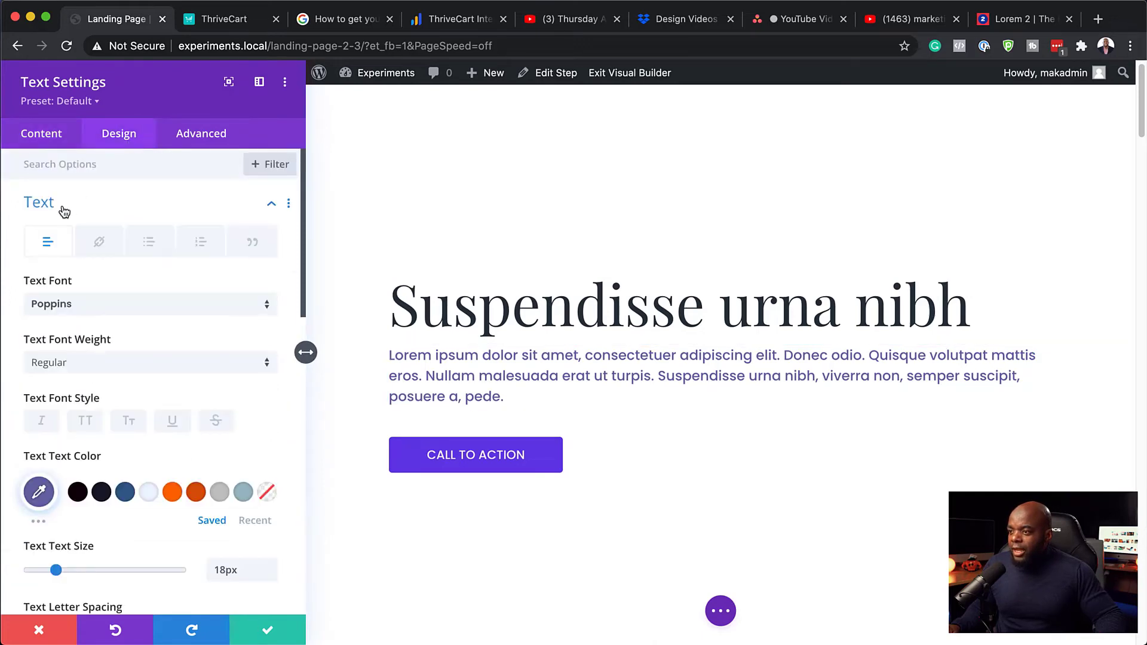
{"action": "scroll", "coordinate": [159, 404], "scroll_direction": "down", "scroll_amount": 10}
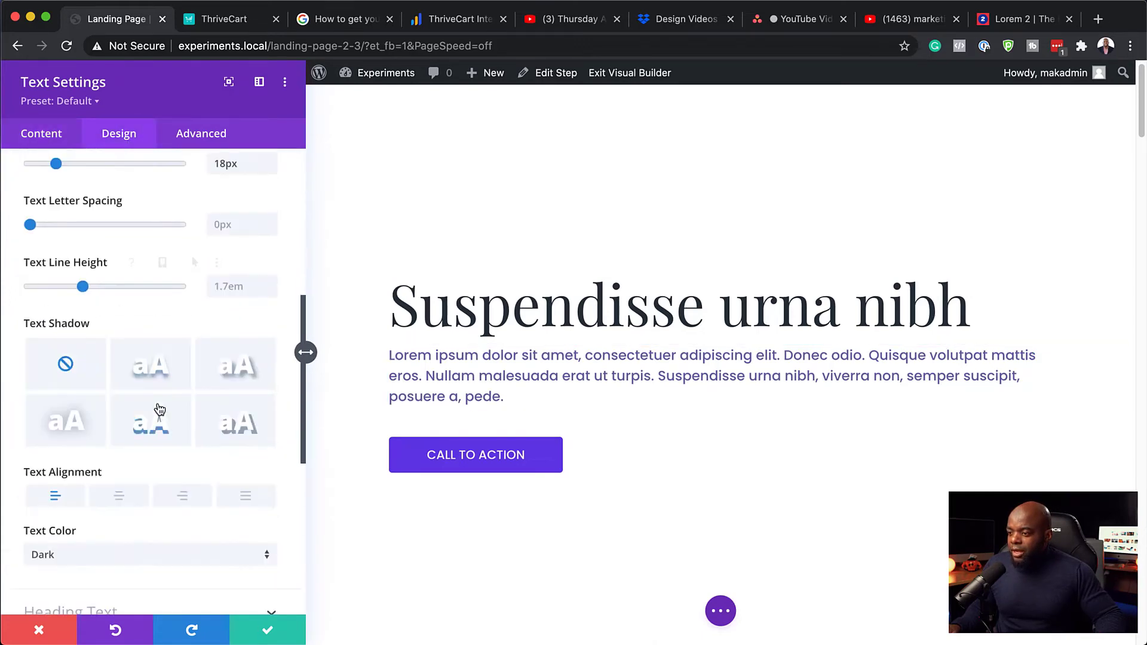
{"action": "left_click", "coordinate": [125, 498]}
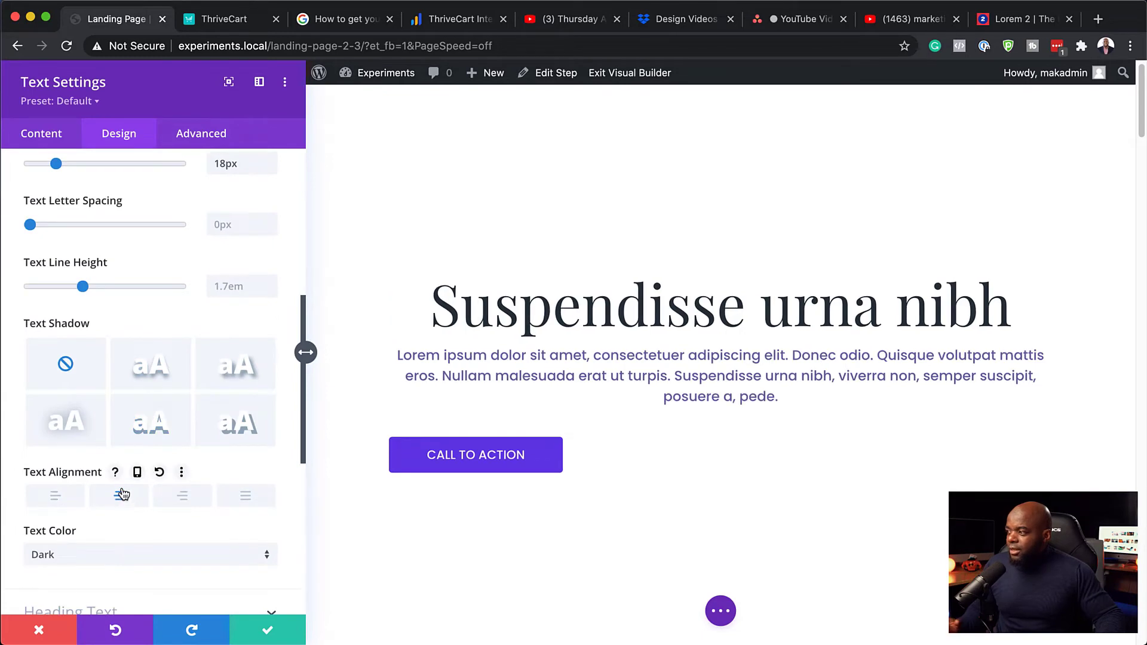
{"action": "scroll", "coordinate": [149, 370], "scroll_direction": "up", "scroll_amount": 10}
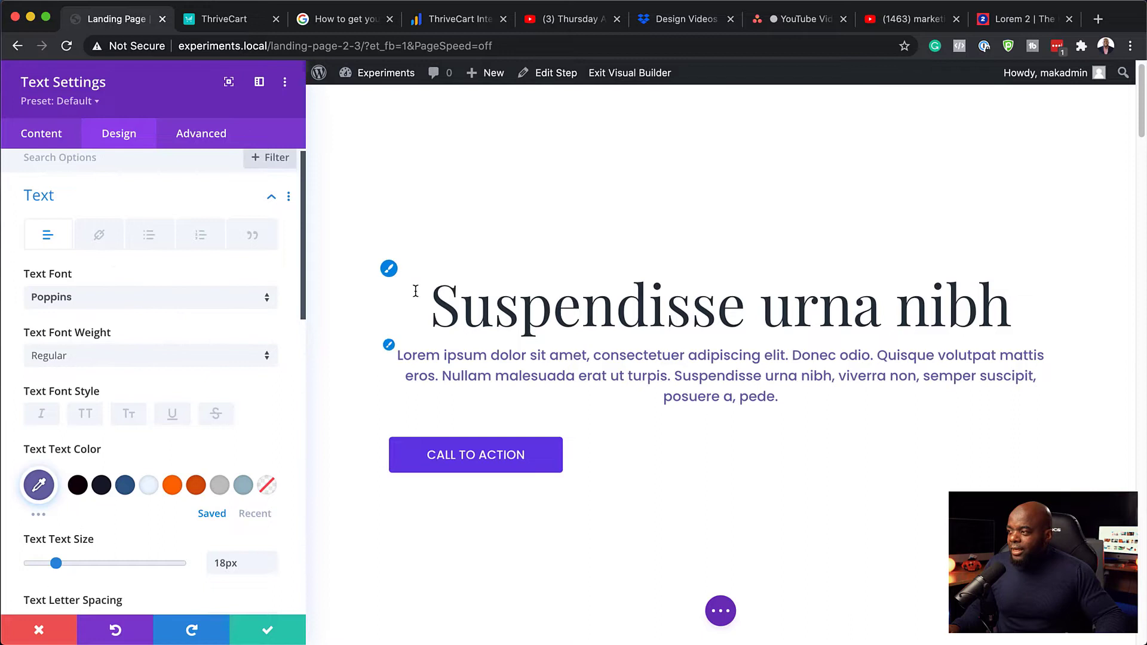
Step: Set the headline to Poppins at 54px with per-device sizes, checking the tablet view
{"action": "left_click", "coordinate": [393, 271]}
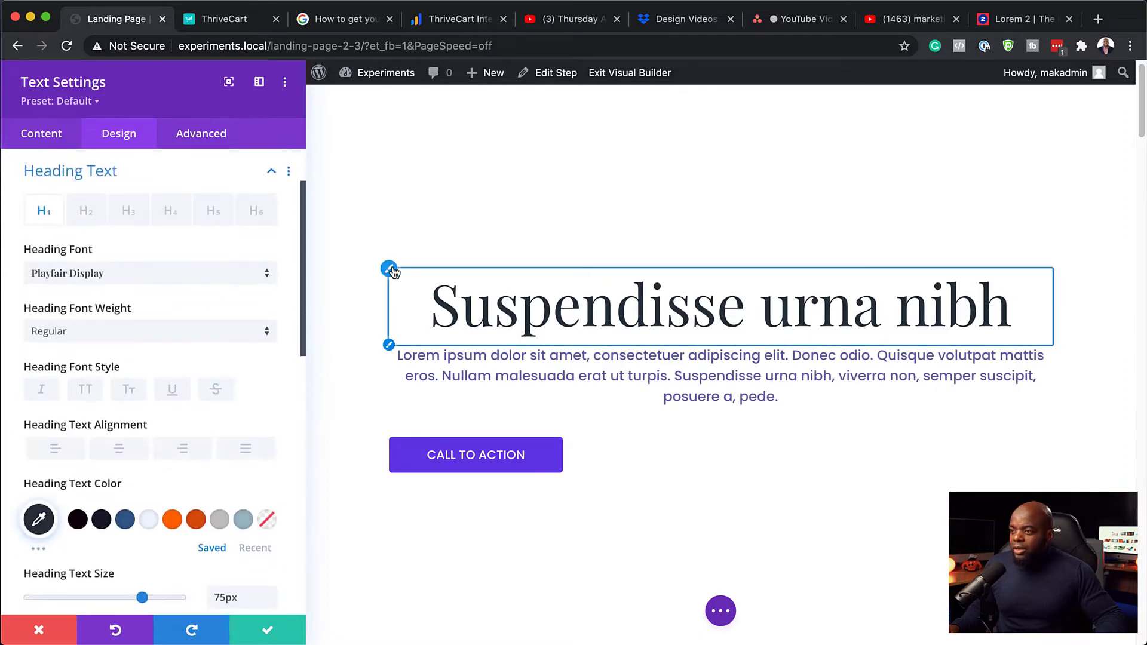
{"action": "left_click", "coordinate": [143, 278]}
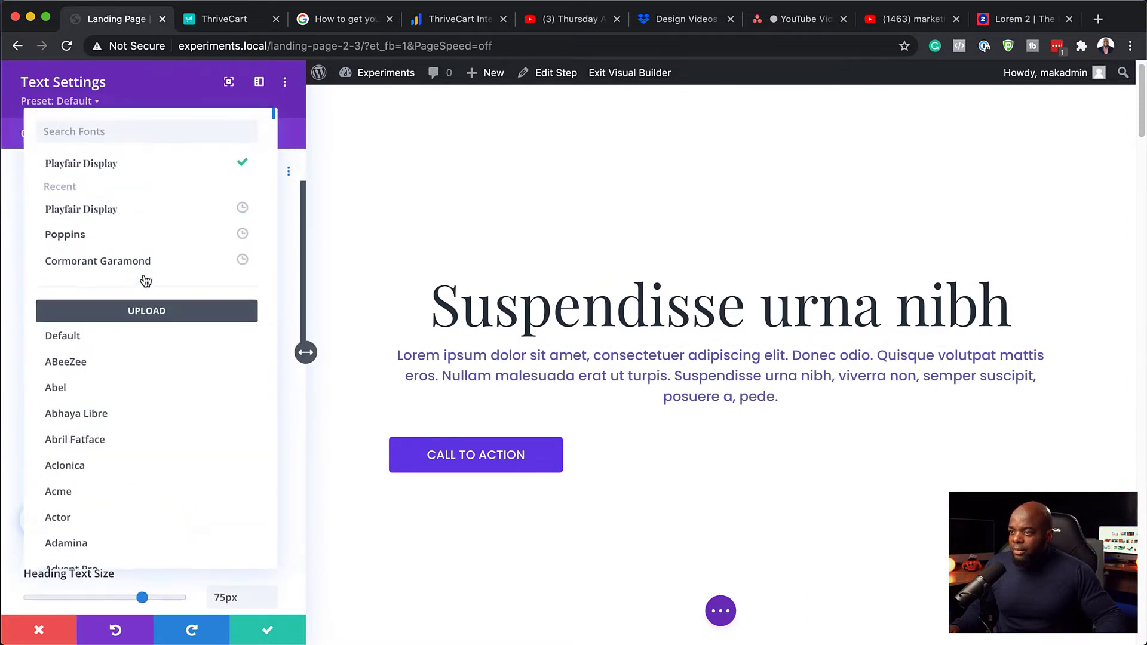
{"action": "left_click", "coordinate": [132, 234]}
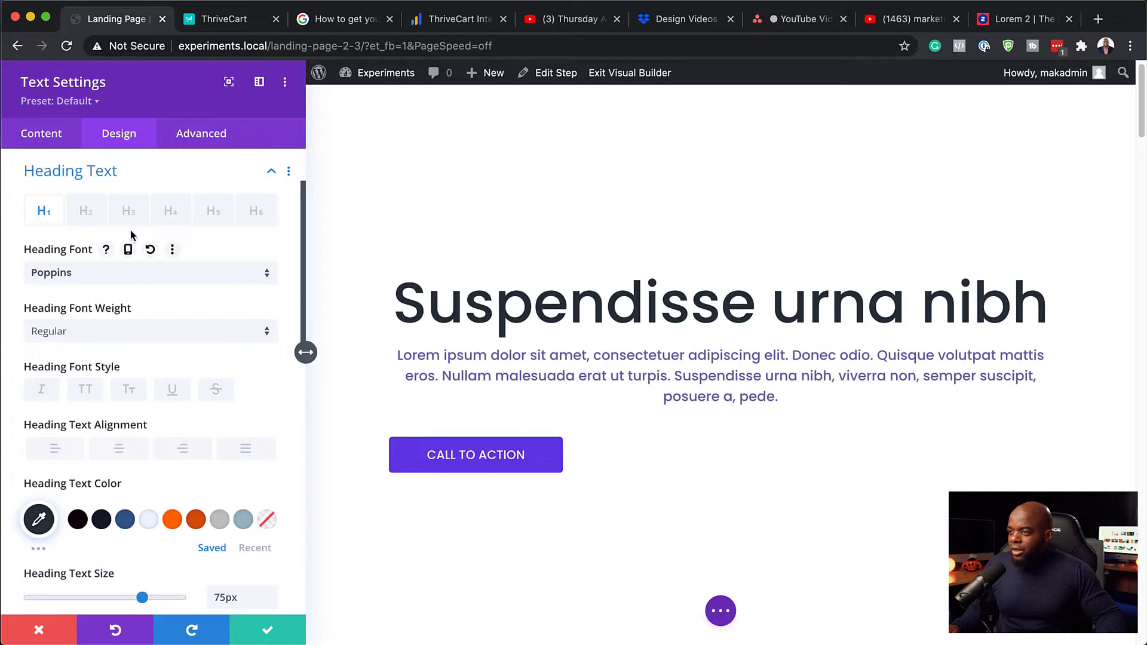
{"action": "scroll", "coordinate": [130, 228], "scroll_direction": "down", "scroll_amount": 1}
{"action": "left_click_drag", "start_coordinate": [141, 578], "coordinate": [110, 578]}
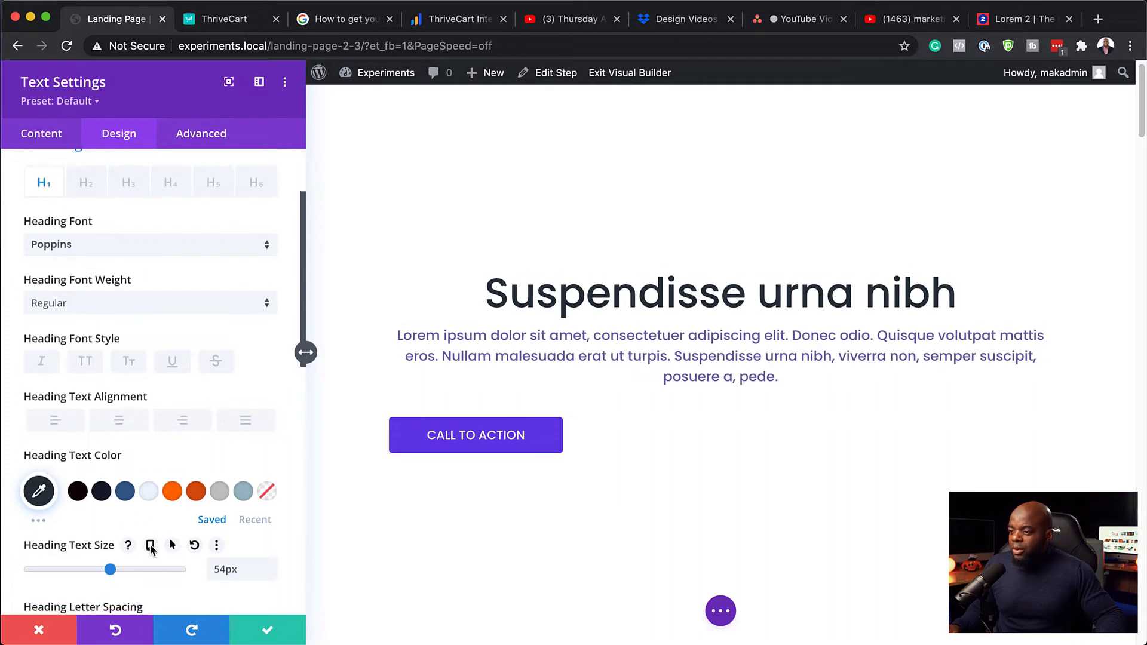
{"action": "left_click", "coordinate": [150, 545]}
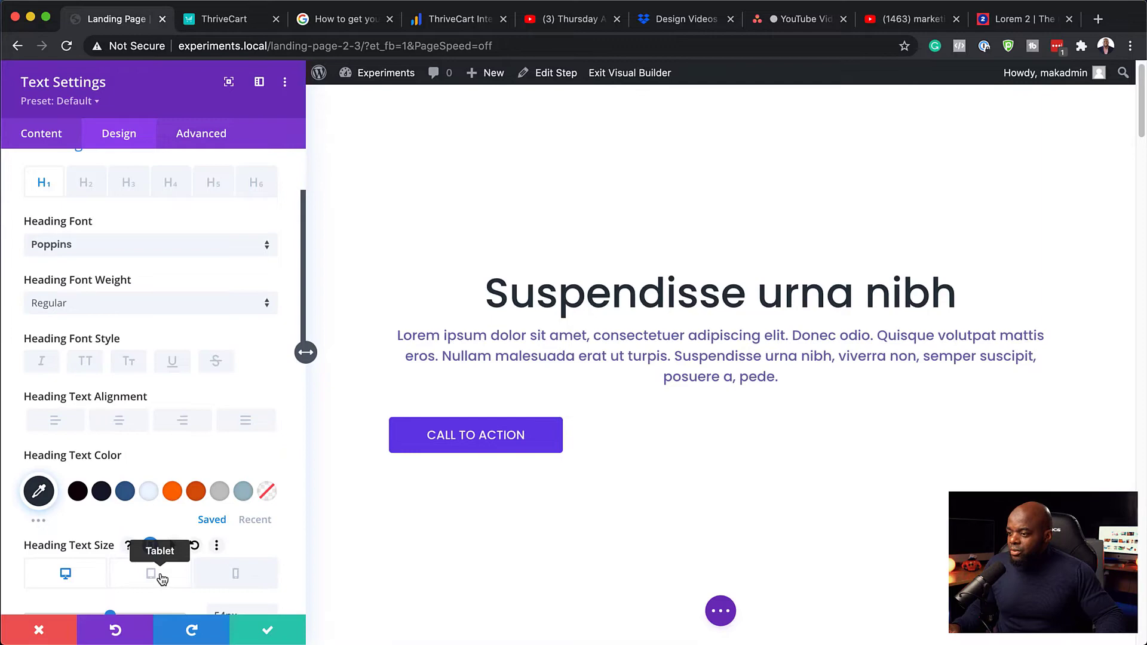
{"action": "left_click", "coordinate": [152, 574]}
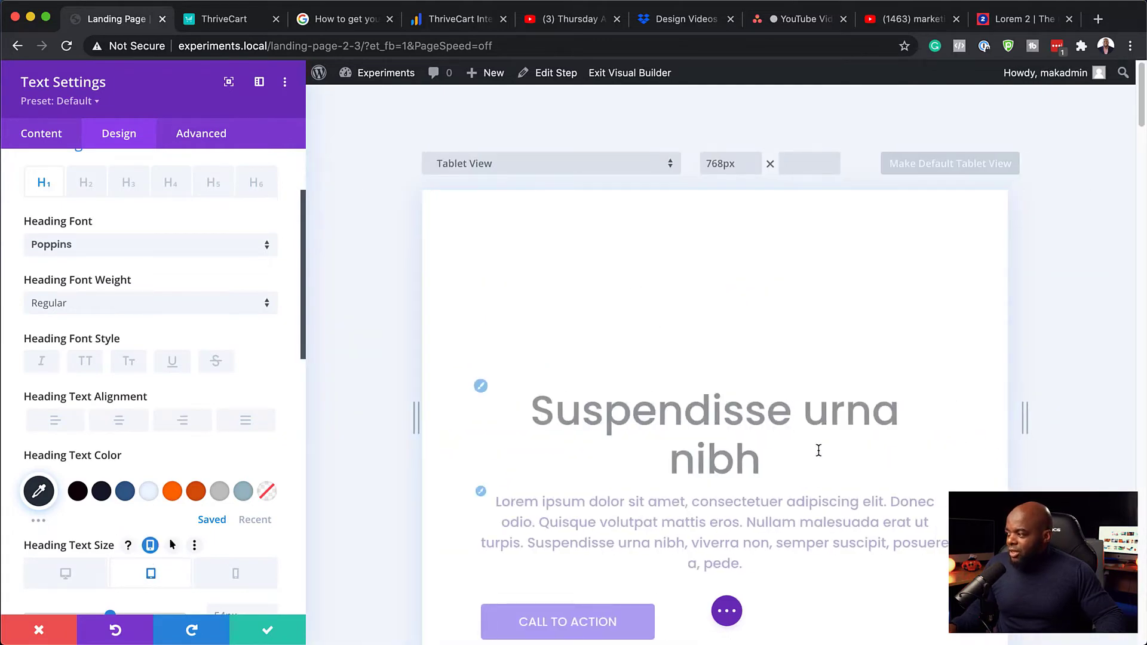
{"action": "left_click", "coordinate": [70, 575]}
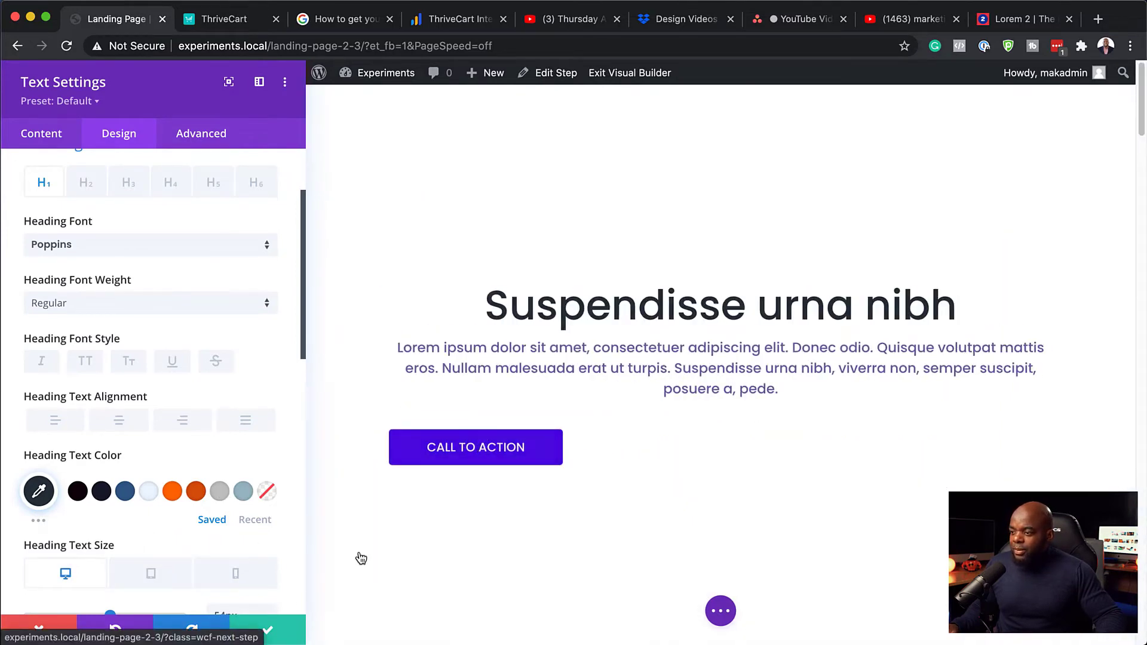
Step: Save the text module, then center-align the CALL TO ACTION button and save it
{"action": "left_click", "coordinate": [268, 630]}
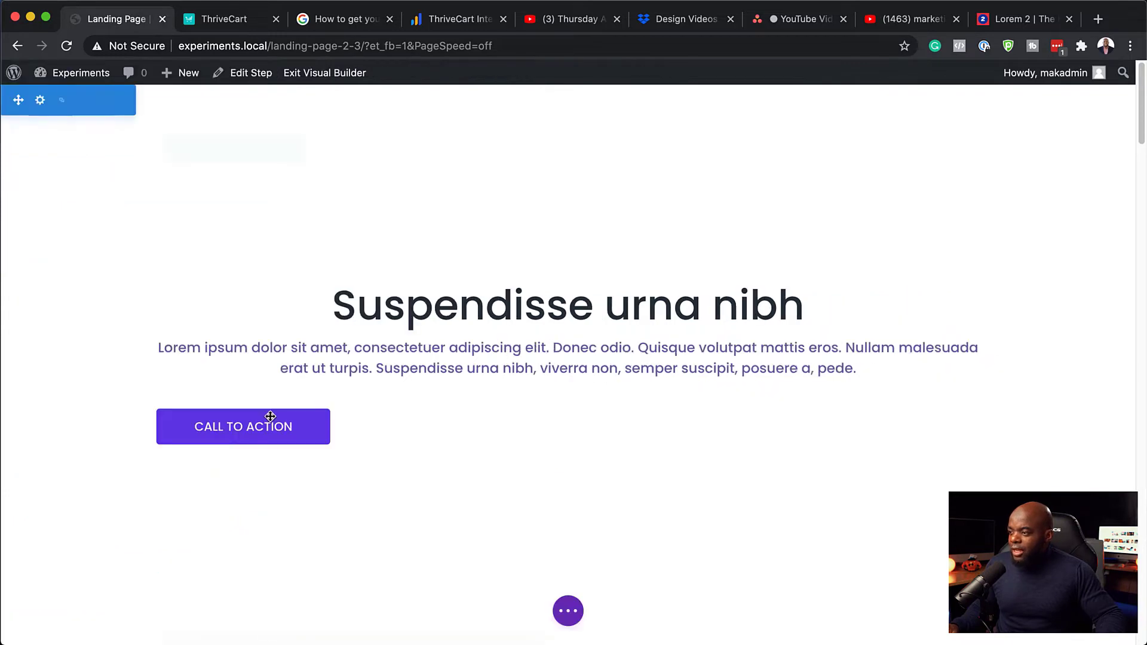
{"action": "mouse_move", "coordinate": [295, 406]}
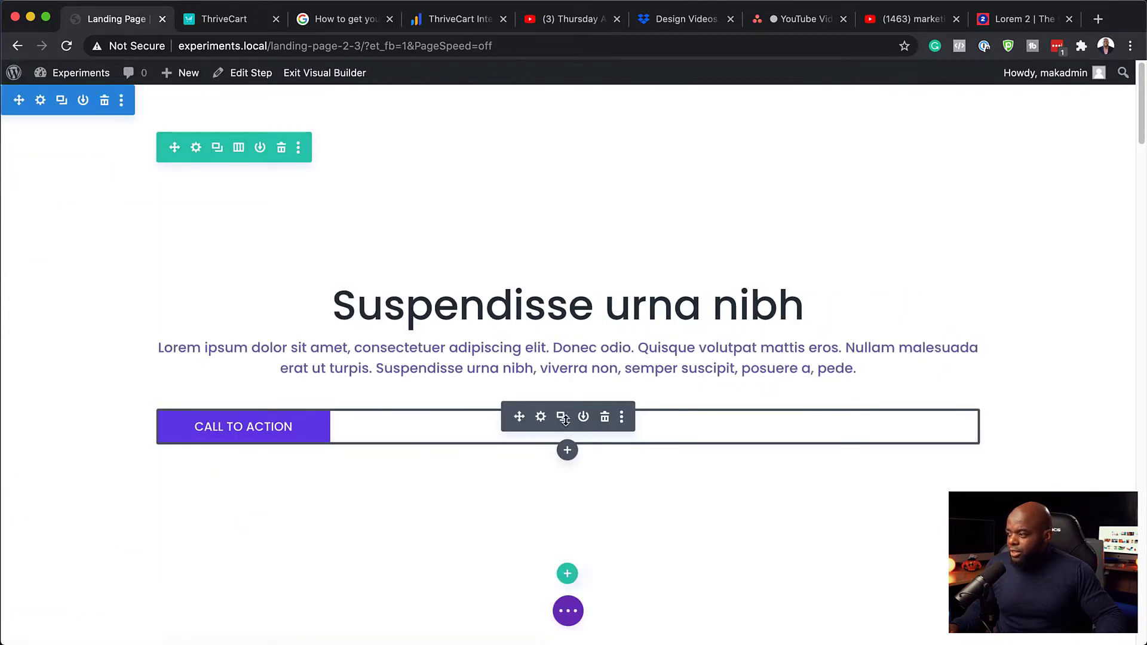
{"action": "left_click", "coordinate": [541, 418]}
{"action": "left_click", "coordinate": [127, 138]}
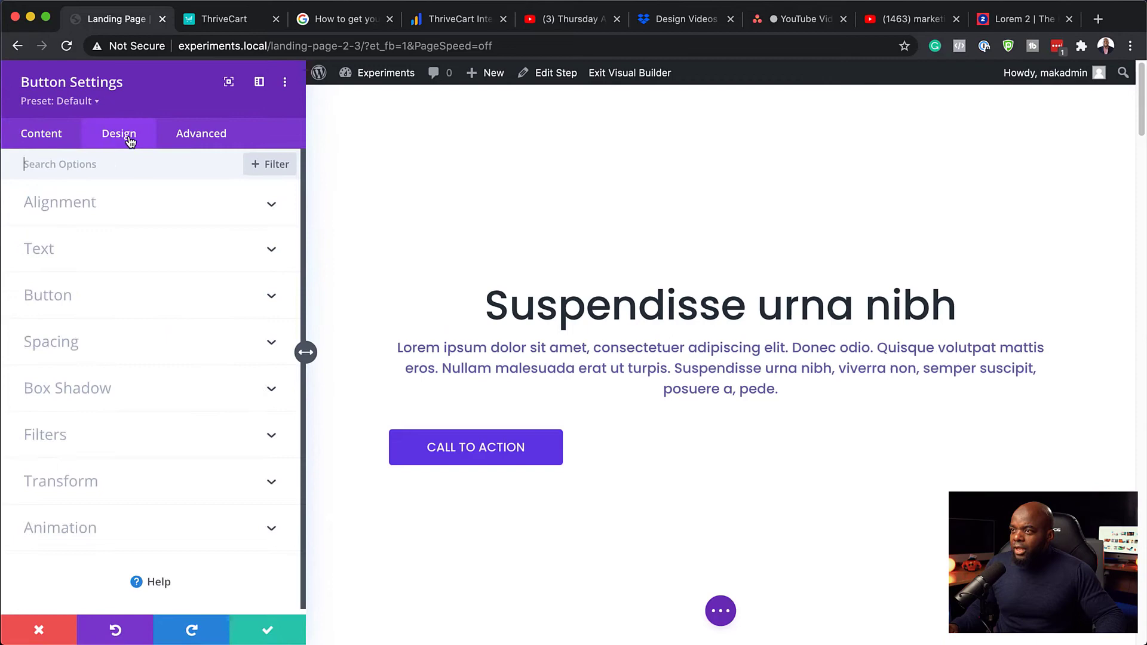
{"action": "left_click", "coordinate": [86, 203]}
{"action": "left_click", "coordinate": [153, 258]}
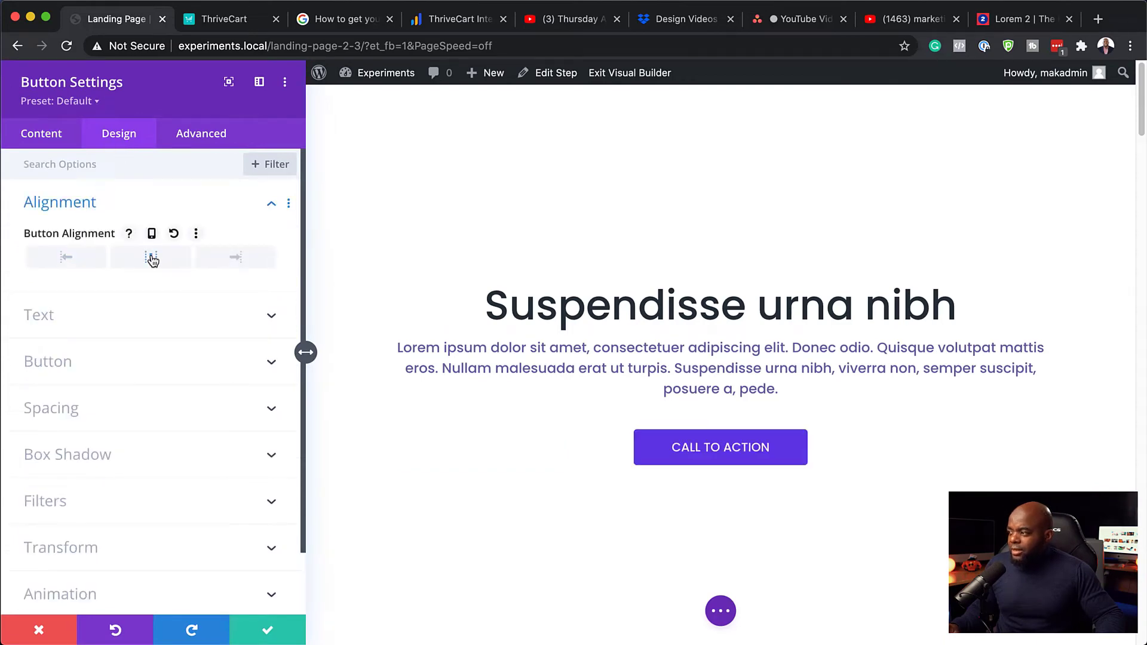
{"action": "left_click", "coordinate": [265, 630]}
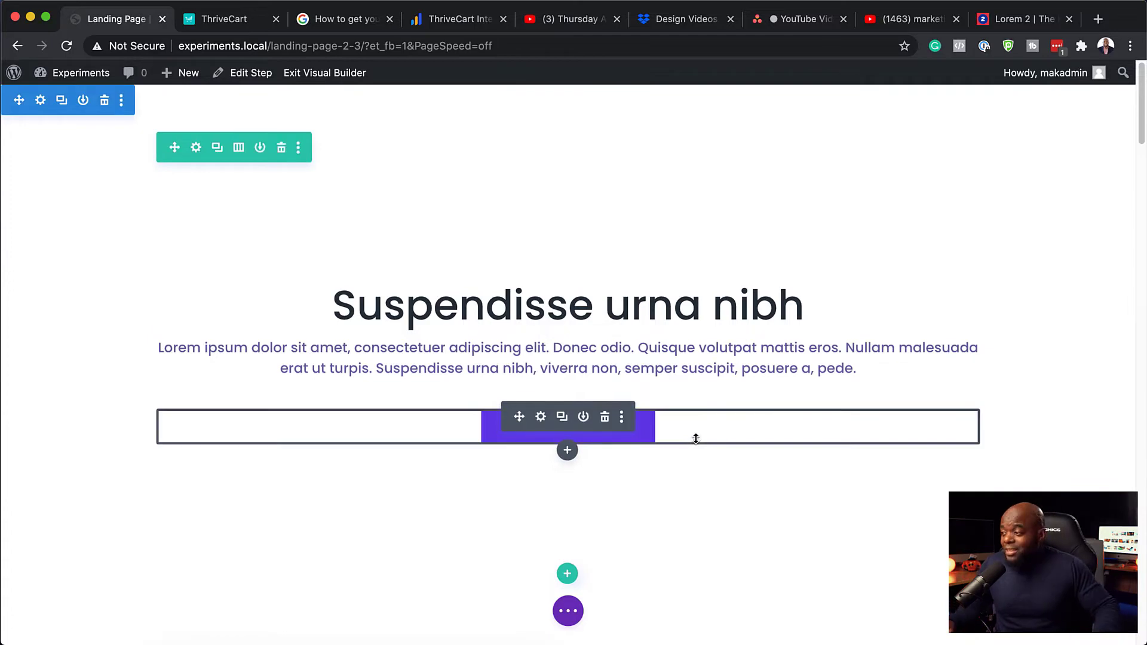
Step: Delete the How It Works, cards, testimonial, pricing, Main Purchase Appeal and We are proud sections
{"action": "scroll", "coordinate": [689, 559], "scroll_direction": "down", "scroll_amount": 7}
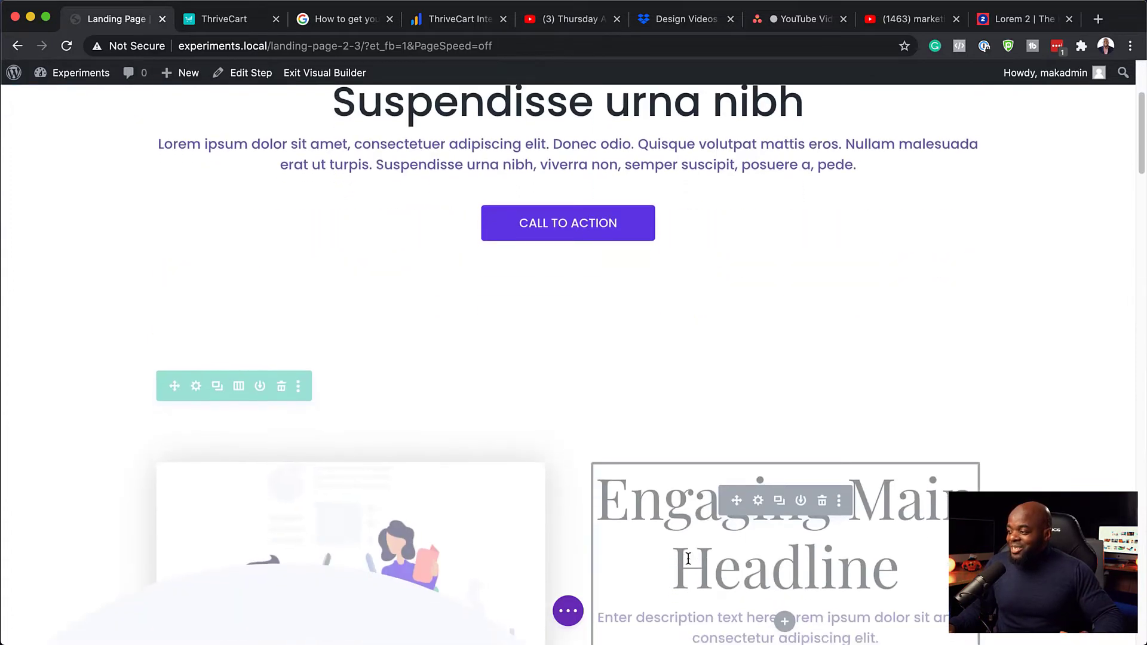
{"action": "scroll", "coordinate": [688, 558], "scroll_direction": "down", "scroll_amount": 12}
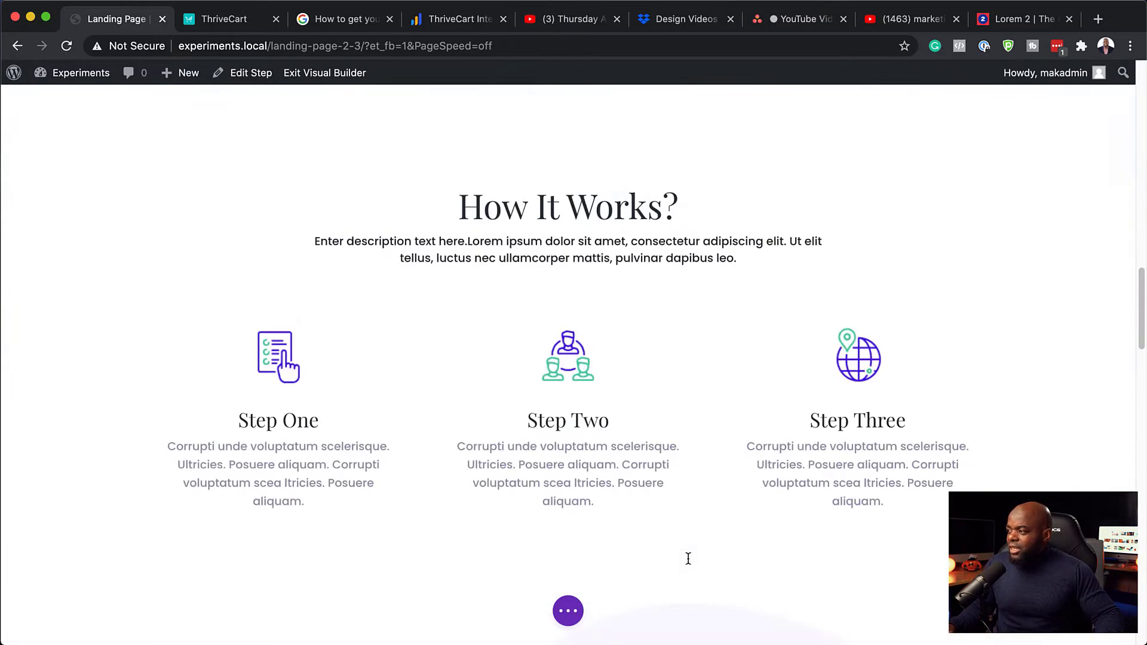
{"action": "scroll", "coordinate": [688, 558], "scroll_direction": "up", "scroll_amount": 6}
{"action": "scroll", "coordinate": [687, 556], "scroll_direction": "up", "scroll_amount": 5}
{"action": "scroll", "coordinate": [597, 538], "scroll_direction": "down", "scroll_amount": 8}
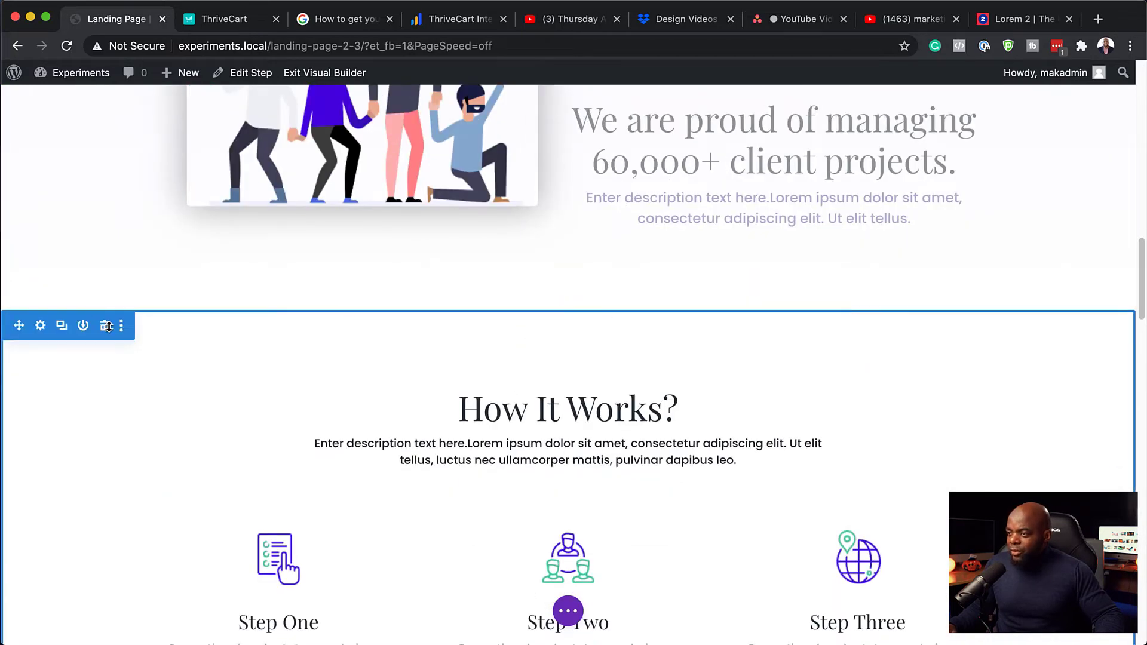
{"action": "left_click", "coordinate": [106, 326]}
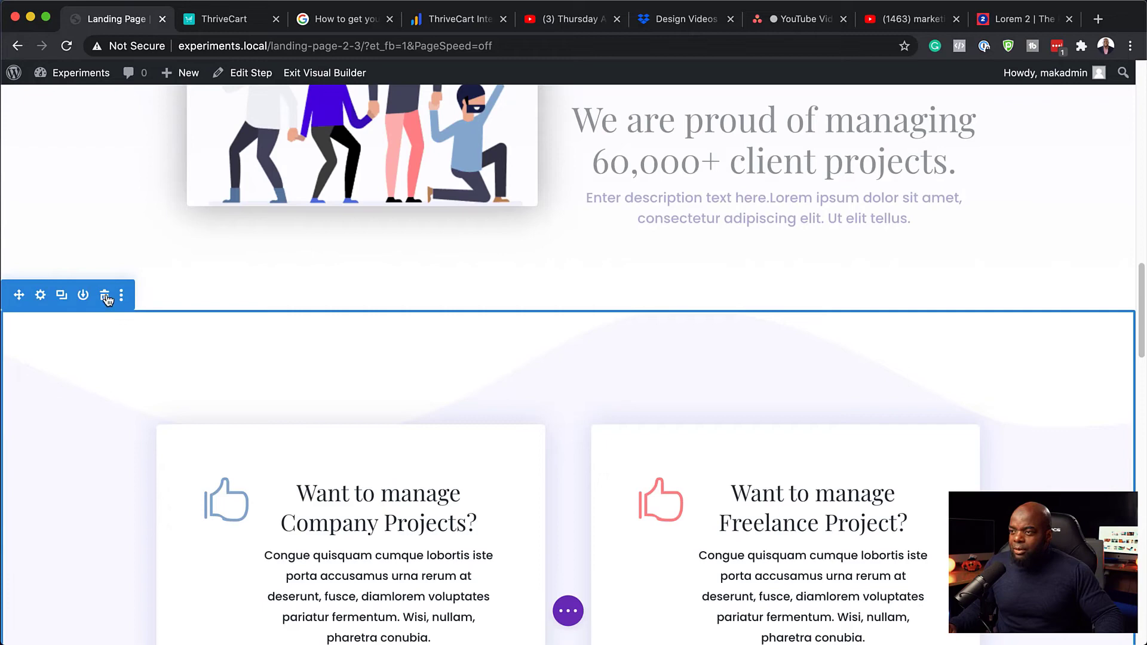
{"action": "left_click", "coordinate": [106, 297]}
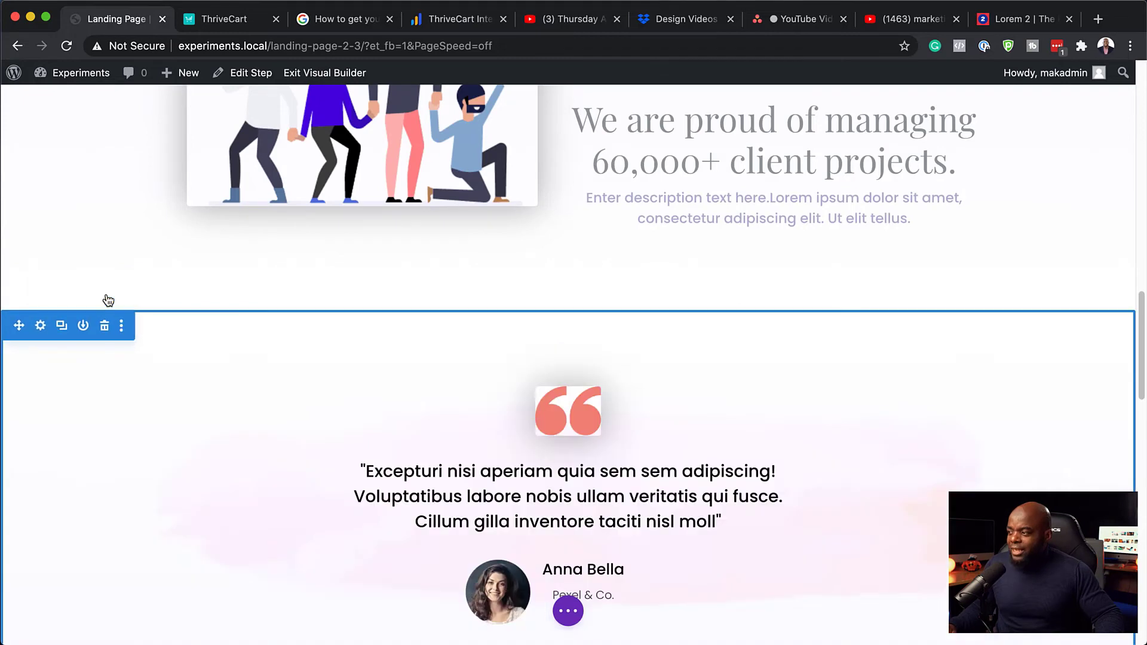
{"action": "left_click", "coordinate": [106, 327]}
{"action": "left_click", "coordinate": [105, 297]}
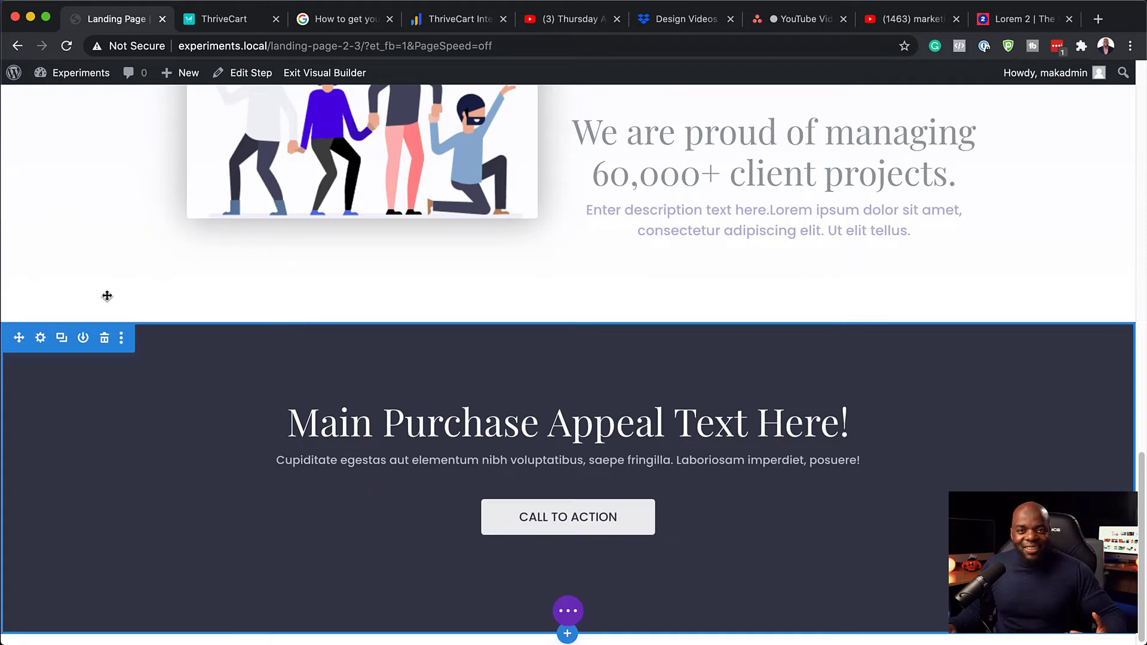
{"action": "left_click", "coordinate": [107, 341]}
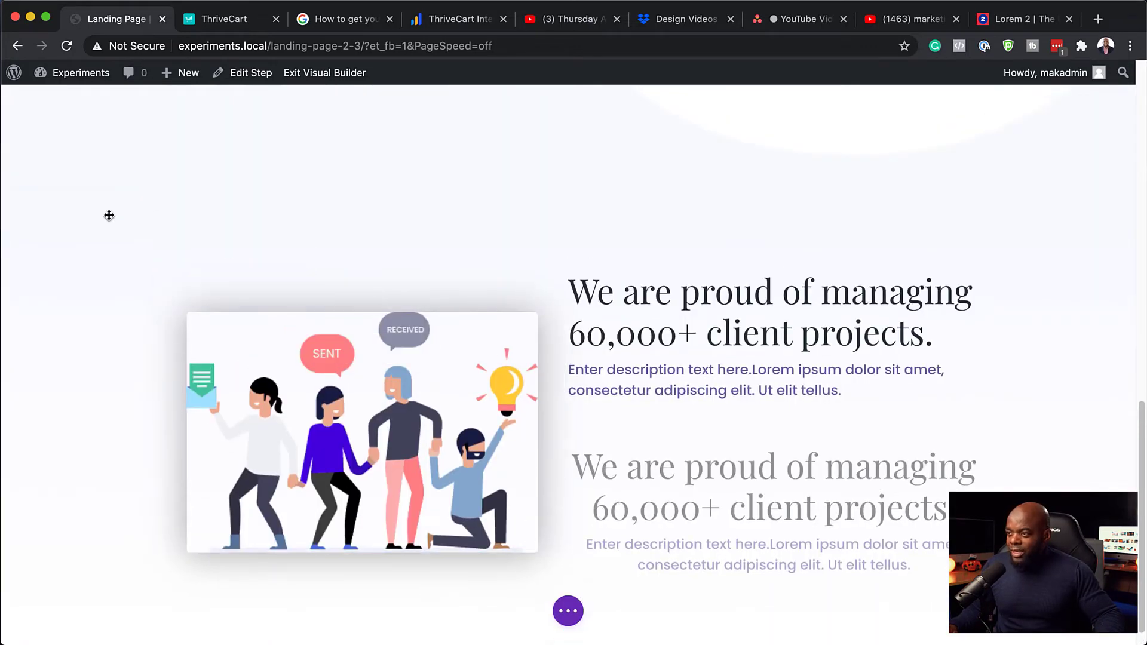
{"action": "left_click", "coordinate": [106, 217]}
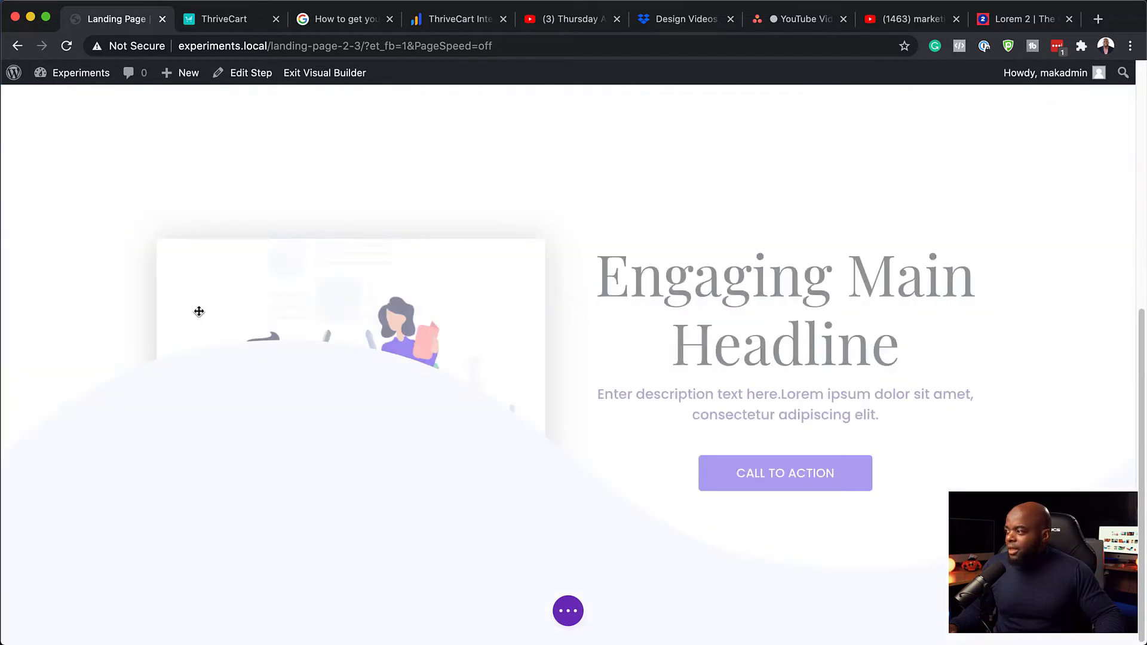
Step: Delete the Engaging Main Headline row below the hero
{"action": "scroll", "coordinate": [396, 430], "scroll_direction": "up", "scroll_amount": 6}
{"action": "scroll", "coordinate": [205, 463], "scroll_direction": "down", "scroll_amount": 2}
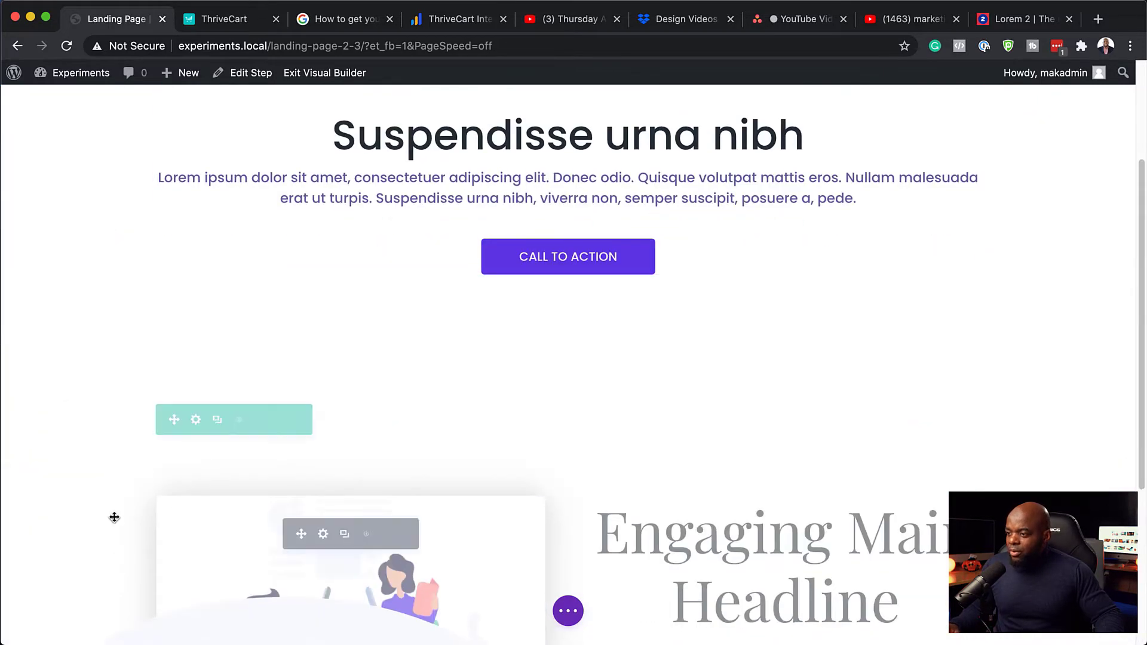
{"action": "scroll", "coordinate": [92, 496], "scroll_direction": "down", "scroll_amount": 3}
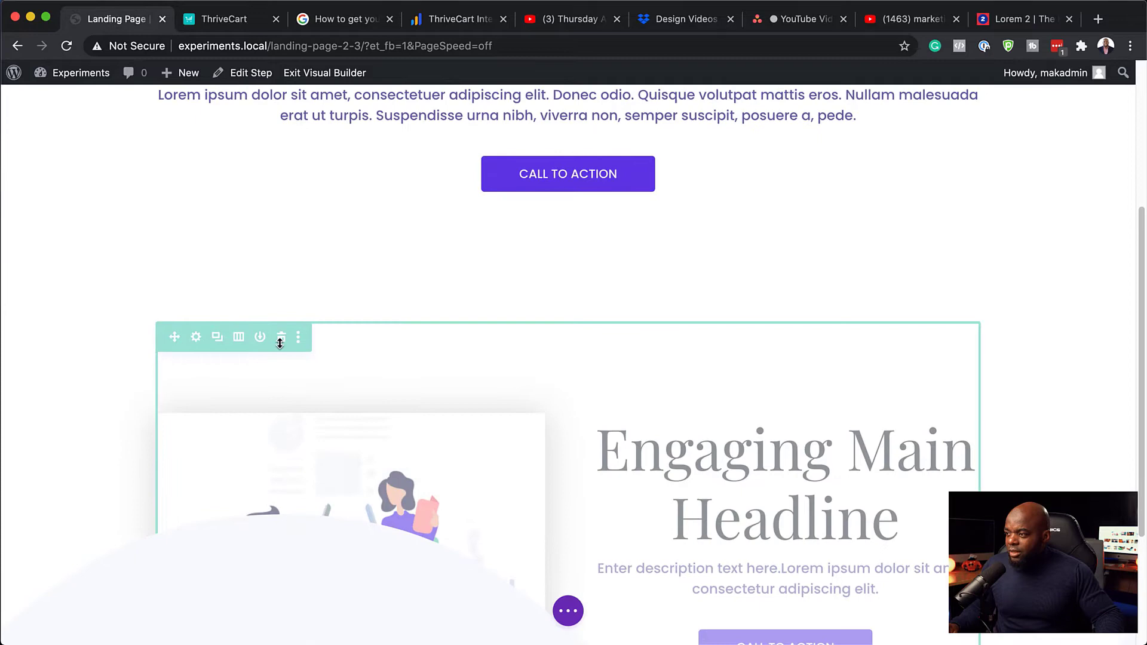
{"action": "left_click", "coordinate": [282, 338]}
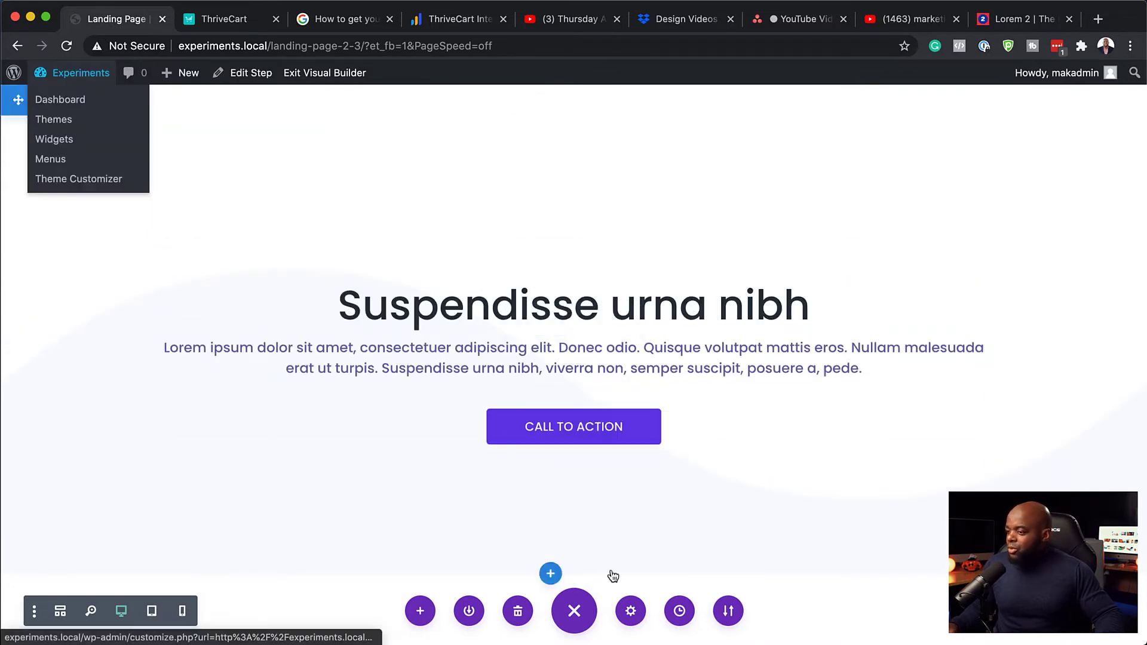
Step: Exit the Visual Builder and go back through the browser history to the Test Funnel Edit Flow page
{"action": "left_click", "coordinate": [351, 83]}
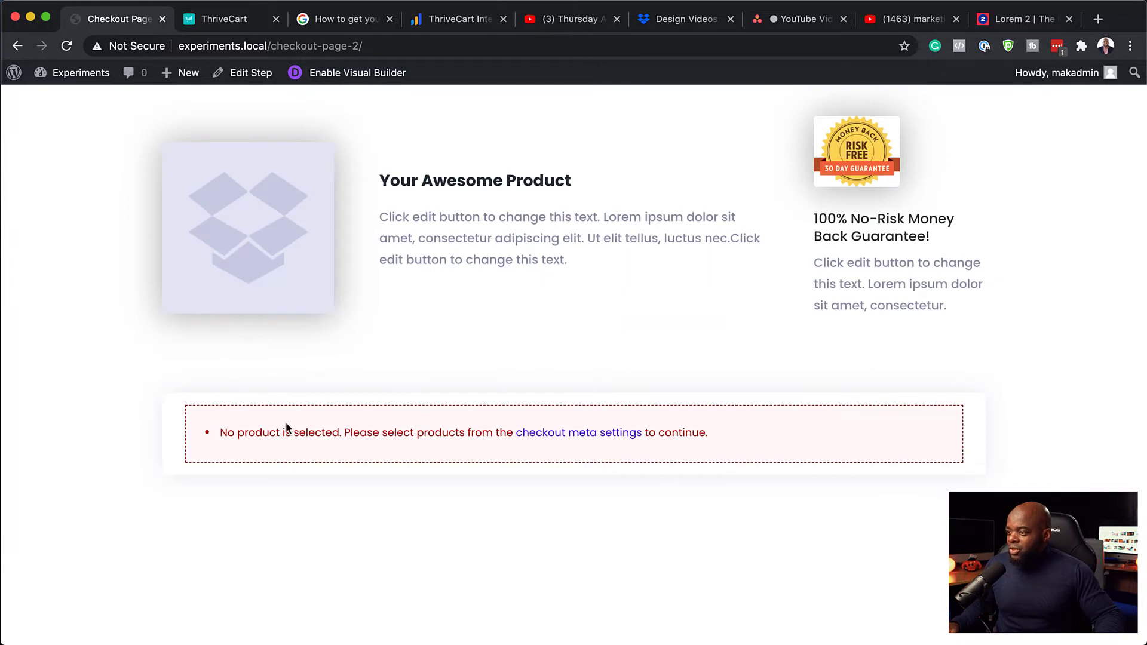
{"action": "left_click", "coordinate": [18, 47]}
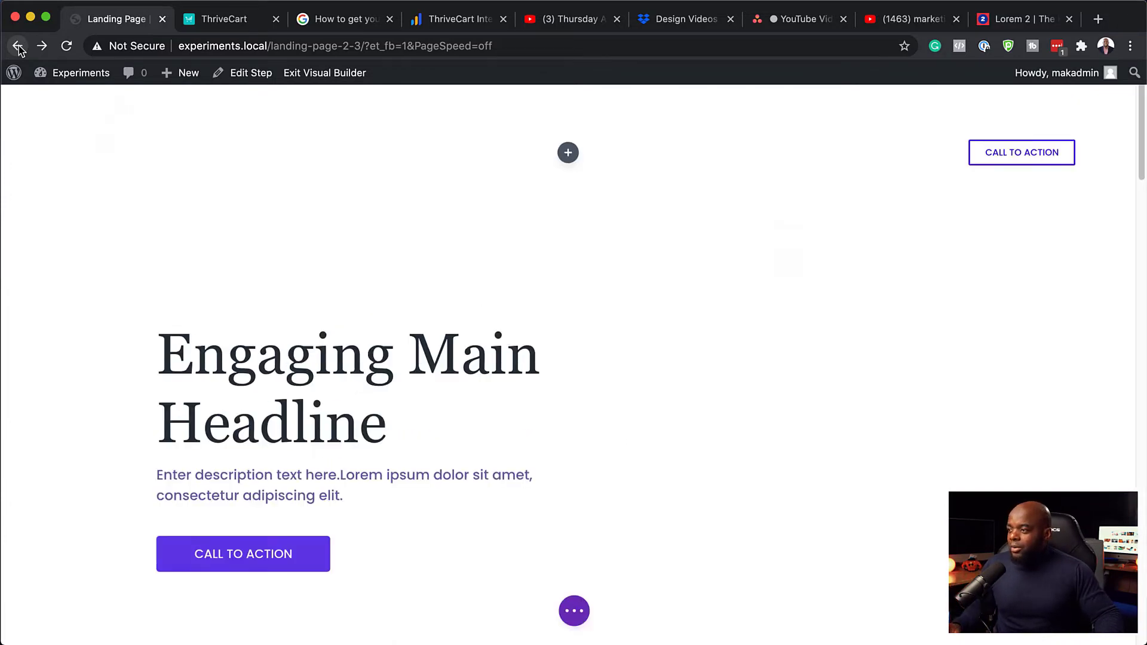
{"action": "left_click", "coordinate": [19, 46]}
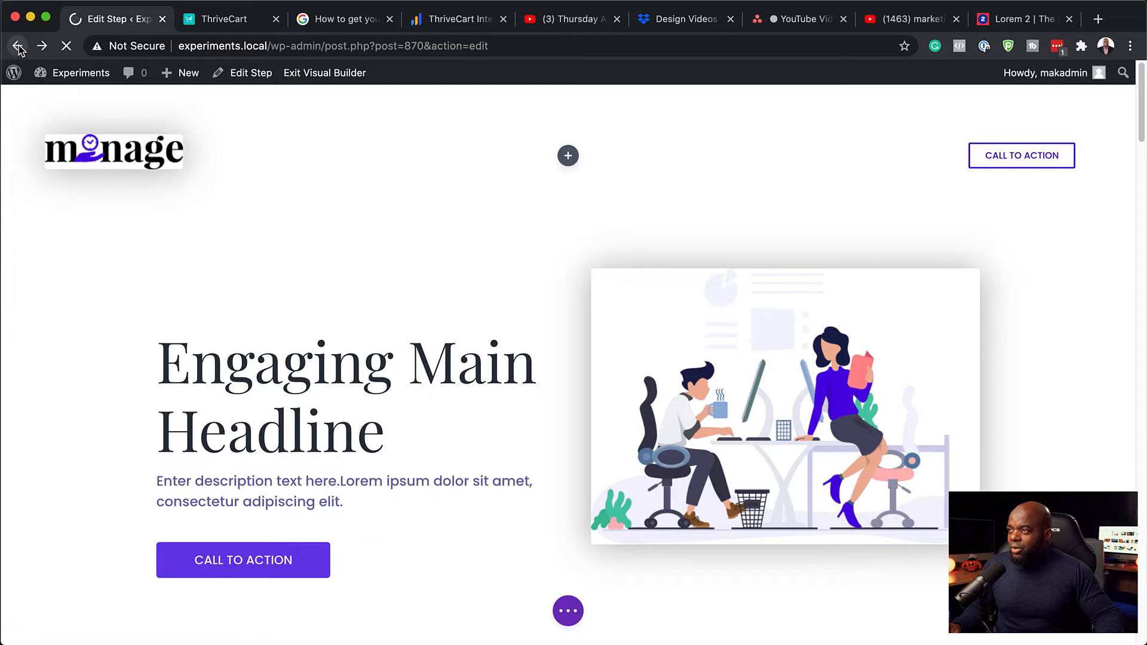
{"action": "left_click", "coordinate": [18, 46]}
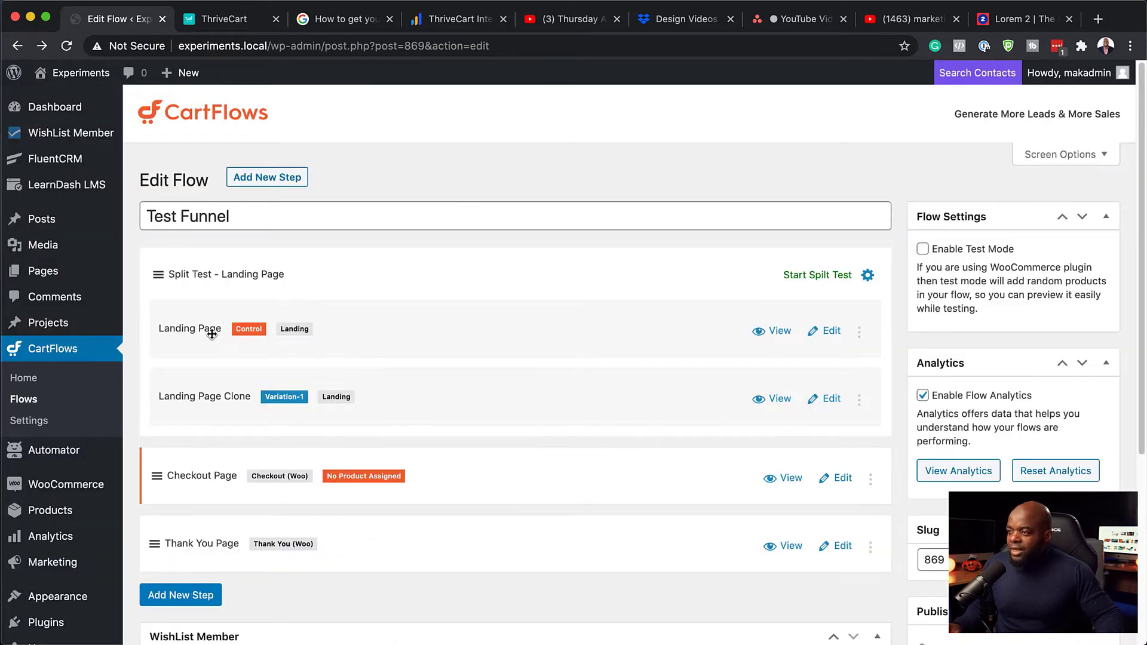
{"action": "scroll", "coordinate": [434, 369], "scroll_direction": "down", "scroll_amount": 1}
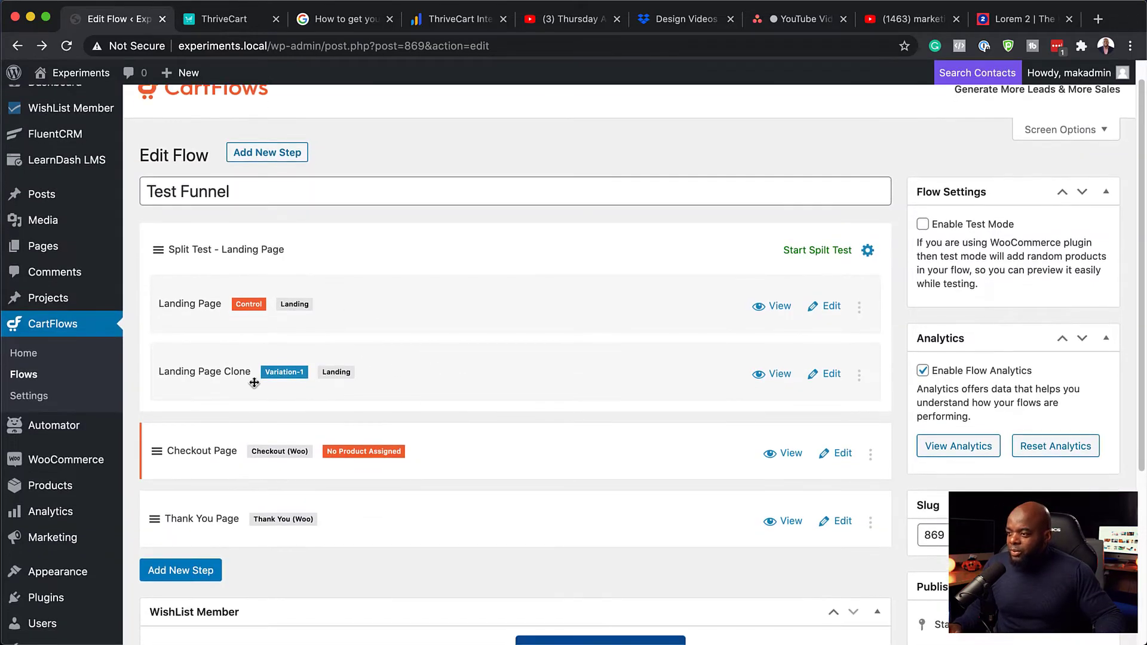
Step: View the Landing Page Clone variation and enable the Visual Builder on it
{"action": "left_click", "coordinate": [780, 374]}
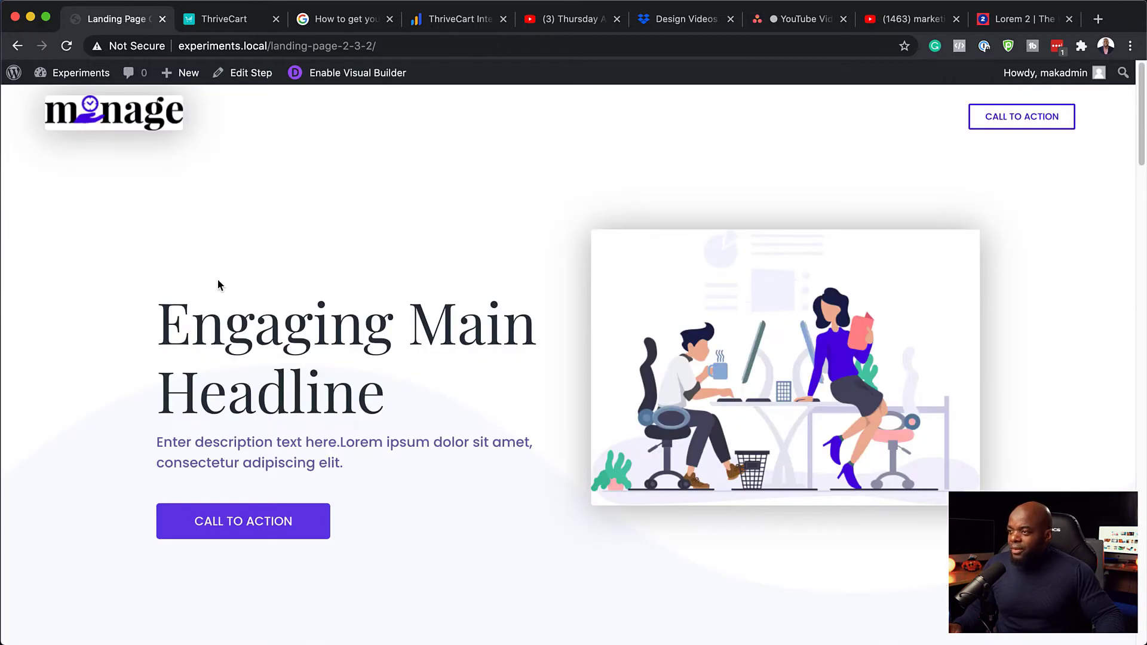
{"action": "scroll", "coordinate": [408, 306], "scroll_direction": "down", "scroll_amount": 15}
{"action": "scroll", "coordinate": [407, 305], "scroll_direction": "up", "scroll_amount": 15}
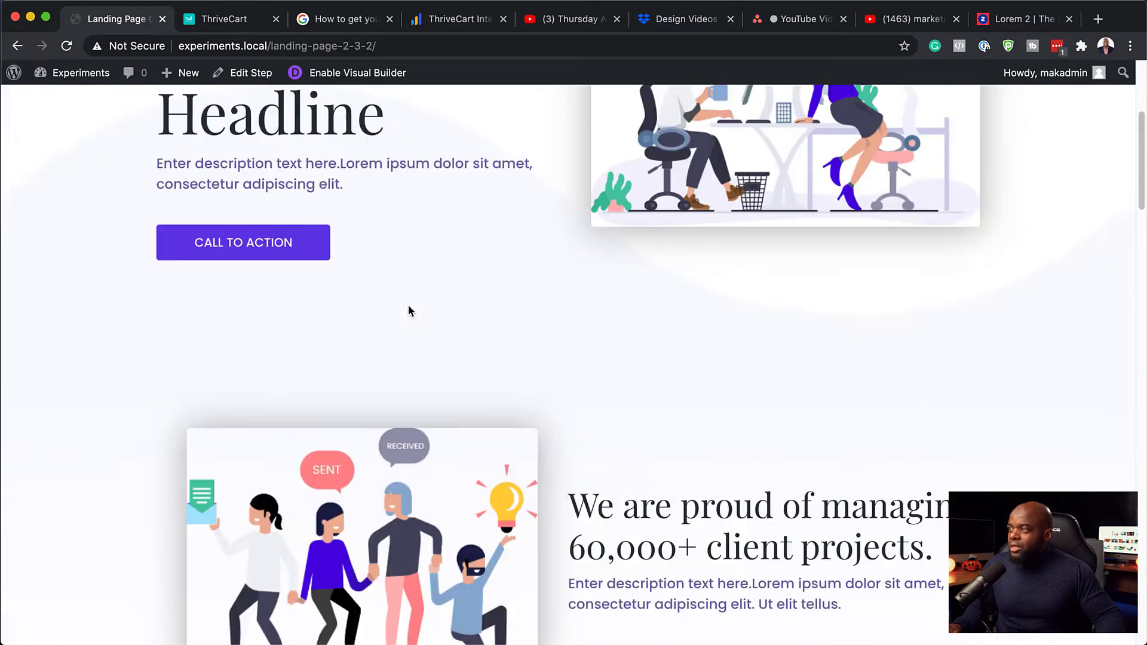
{"action": "left_click", "coordinate": [372, 74]}
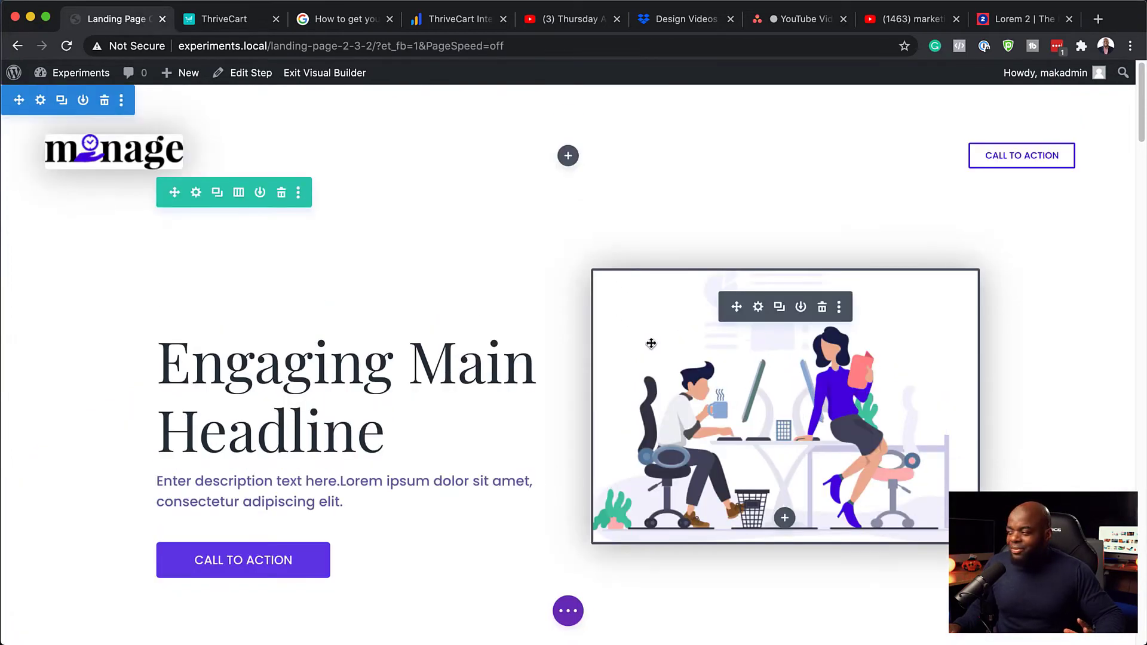
Step: Delete the hero illustration image and insert a Video module into its empty column
{"action": "left_click", "coordinate": [822, 307]}
{"action": "left_click", "coordinate": [785, 289]}
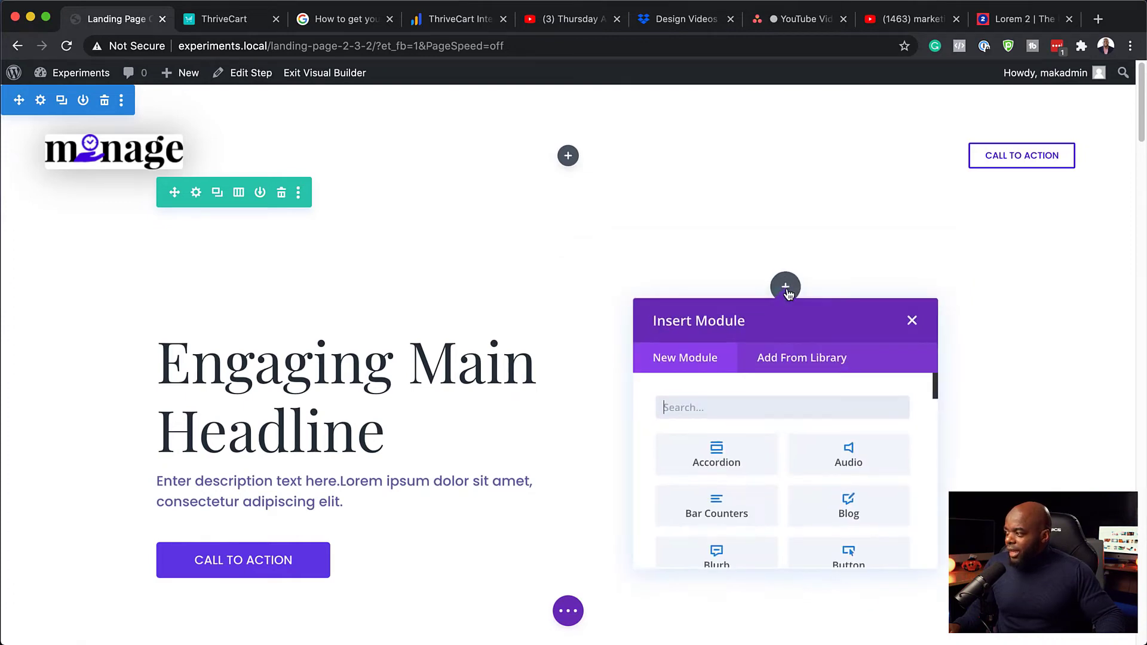
{"action": "type", "text": "v"}
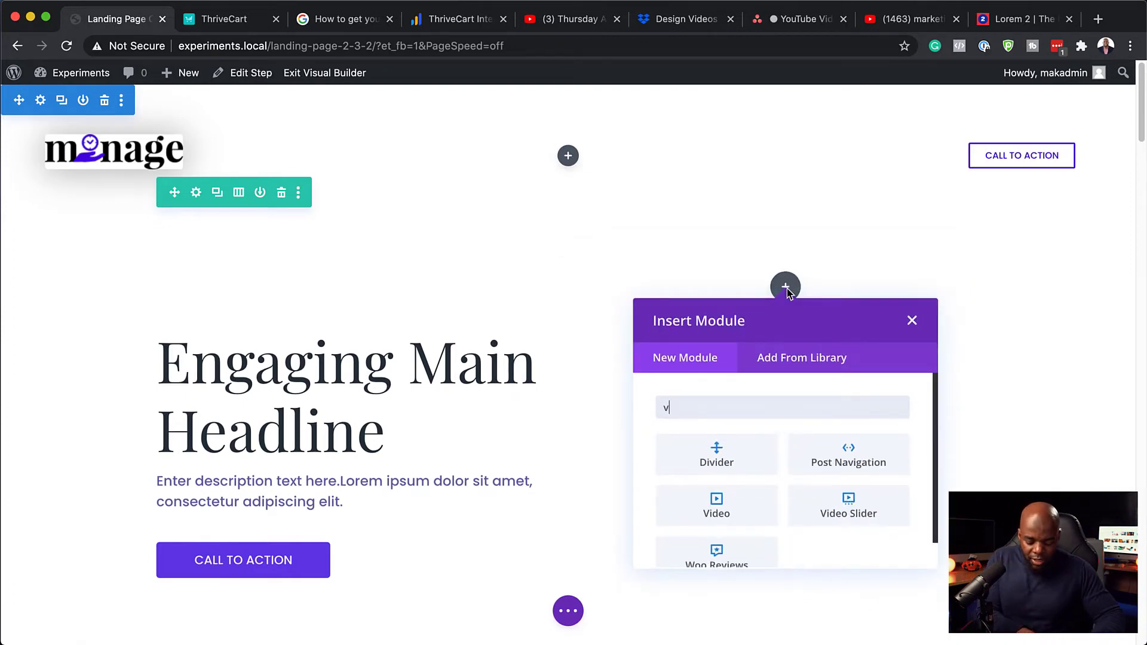
{"action": "type", "text": "ide"}
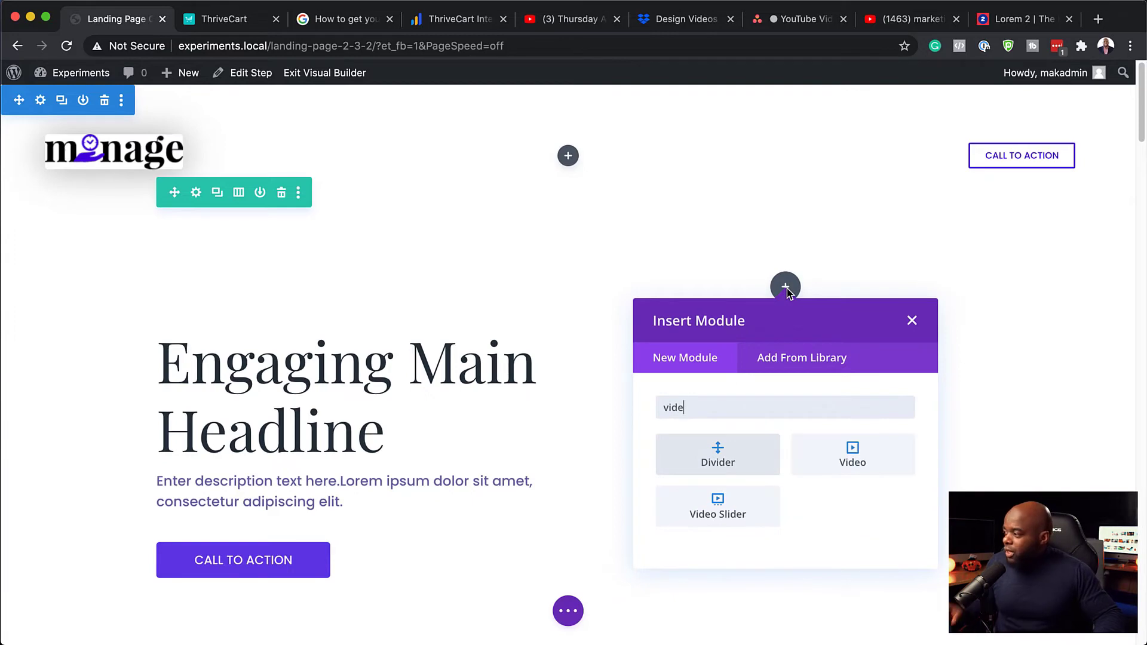
{"action": "left_click", "coordinate": [871, 464]}
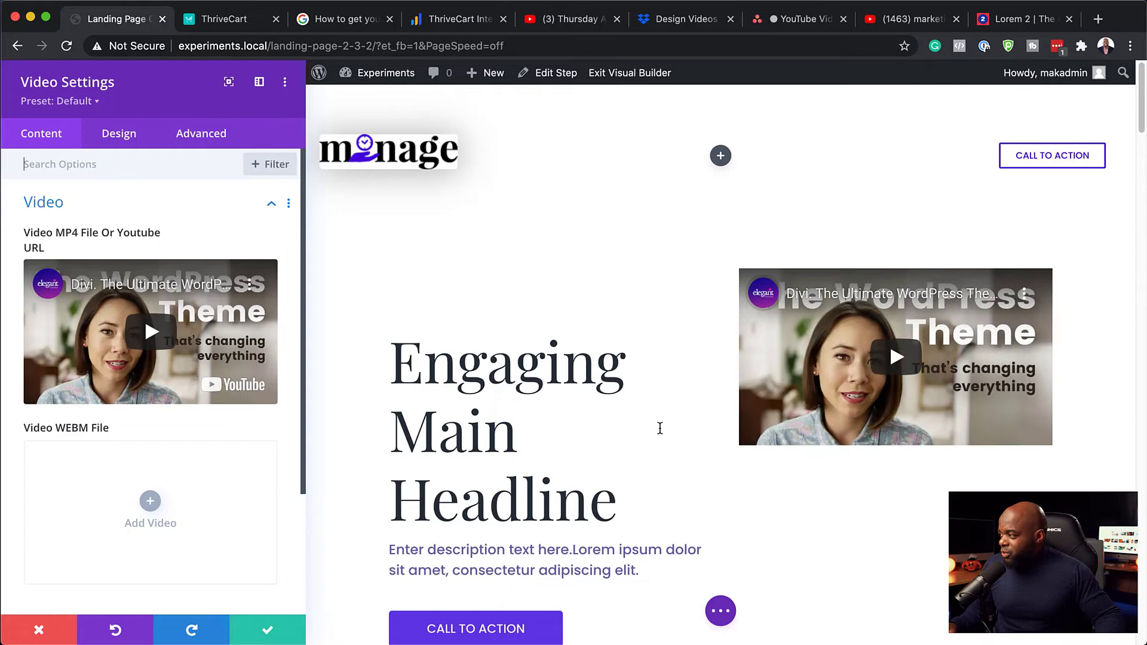
Step: Save the video module settings, then delete the header row and the original illustration hero row
{"action": "left_click", "coordinate": [272, 629]}
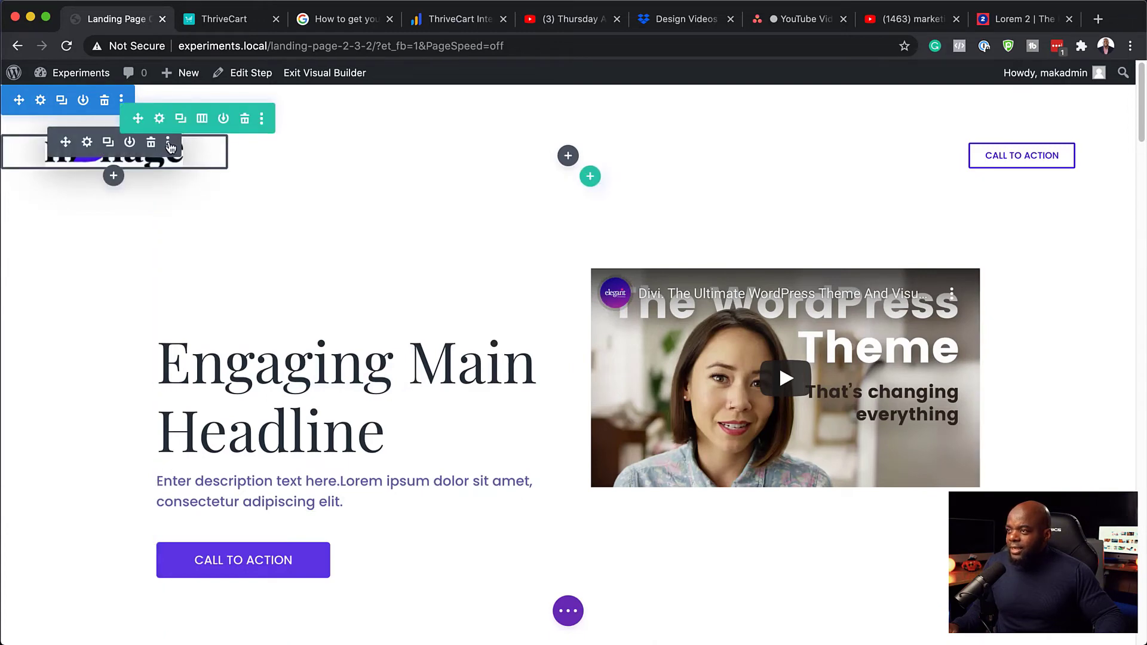
{"action": "left_click", "coordinate": [245, 123]}
{"action": "scroll", "coordinate": [357, 356], "scroll_direction": "down", "scroll_amount": 8}
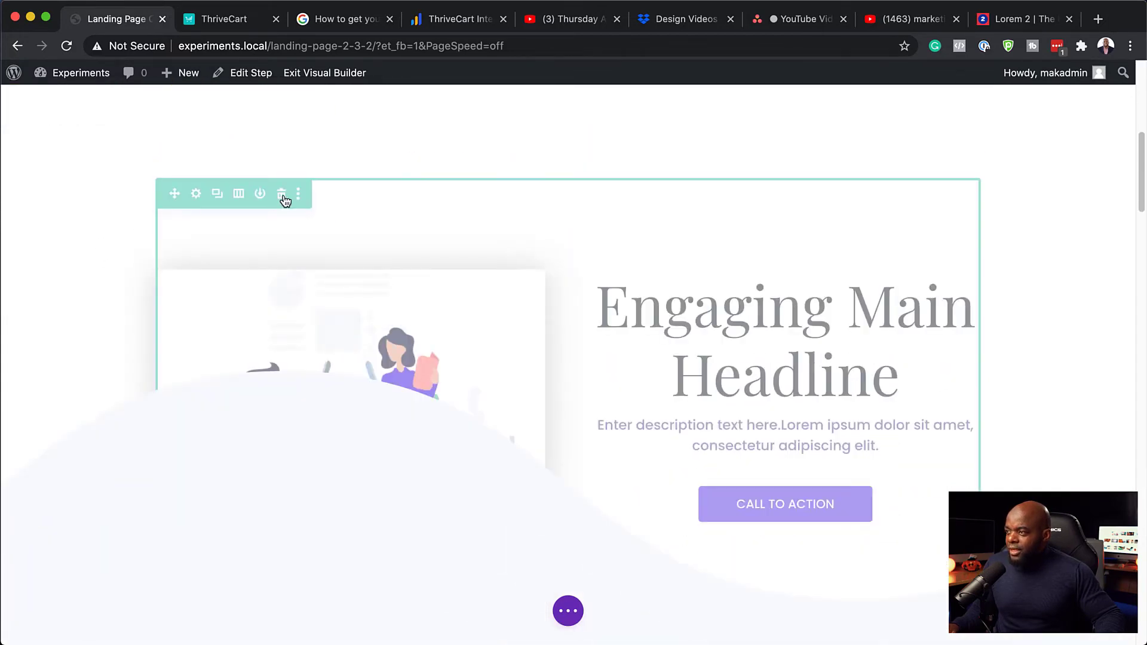
{"action": "left_click", "coordinate": [282, 195]}
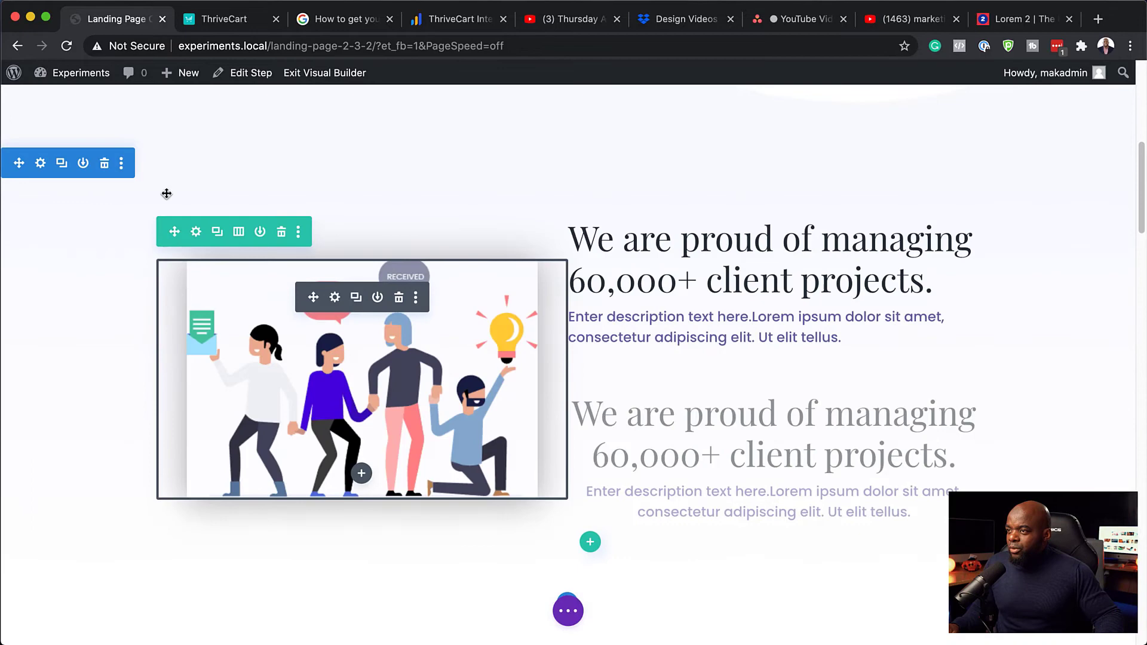
Step: Delete the We are proud, How It Works, cards, Pricing and Main Purchase Appeal sections
{"action": "left_click", "coordinate": [104, 169]}
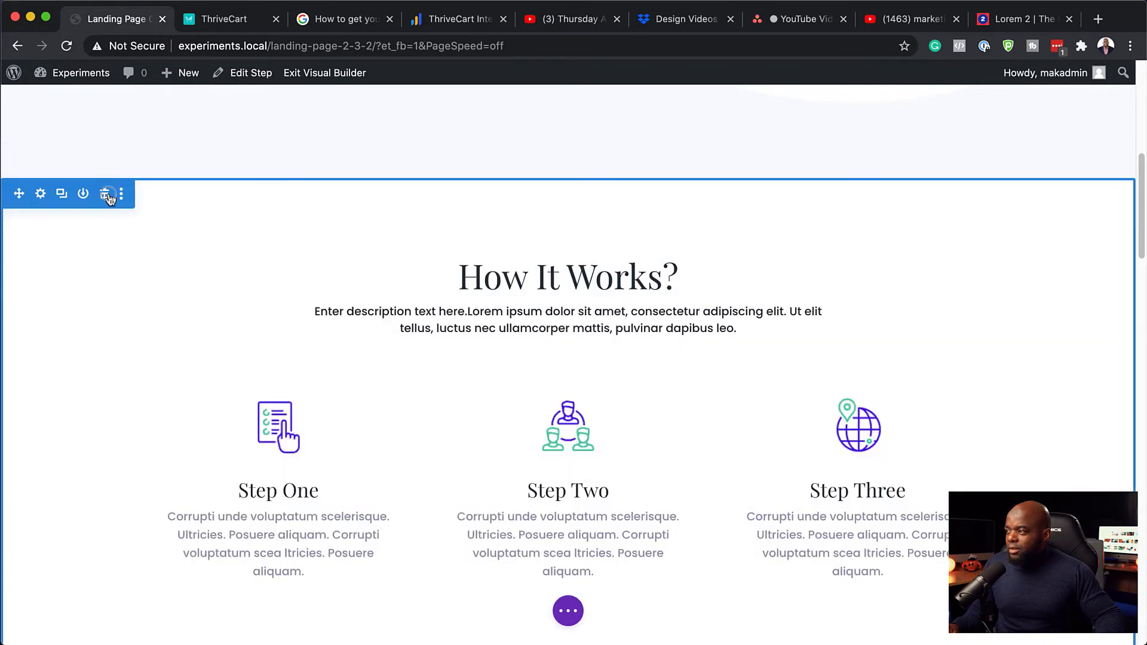
{"action": "left_click", "coordinate": [105, 195]}
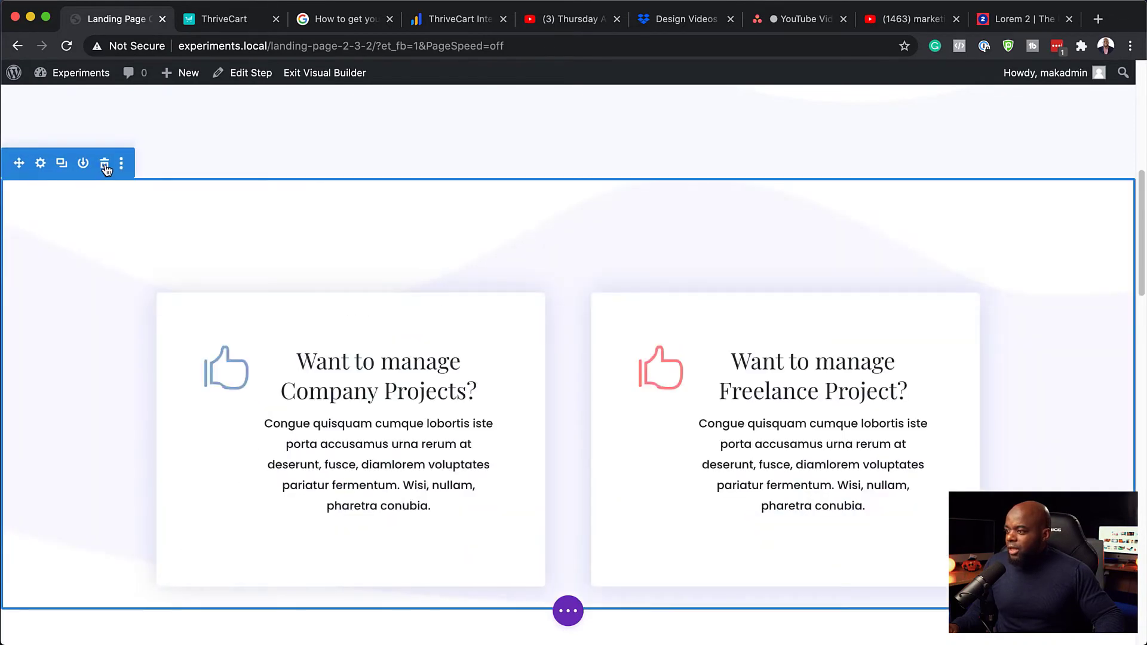
{"action": "left_click", "coordinate": [105, 168]}
{"action": "scroll", "coordinate": [252, 444], "scroll_direction": "down", "scroll_amount": 4}
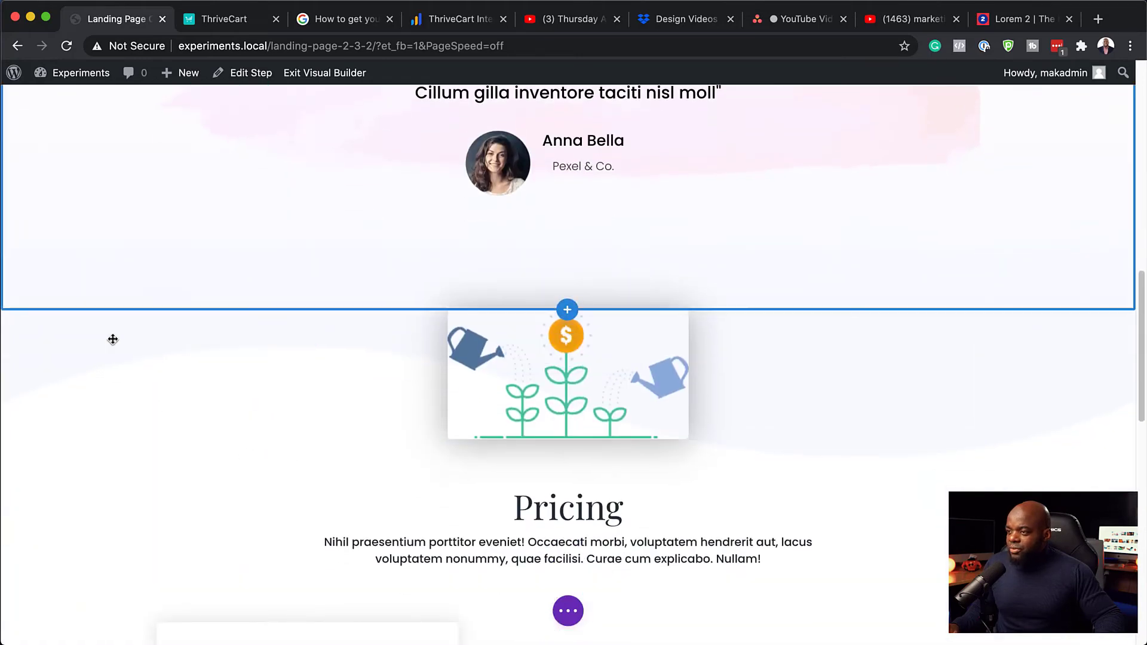
{"action": "left_click", "coordinate": [105, 296]}
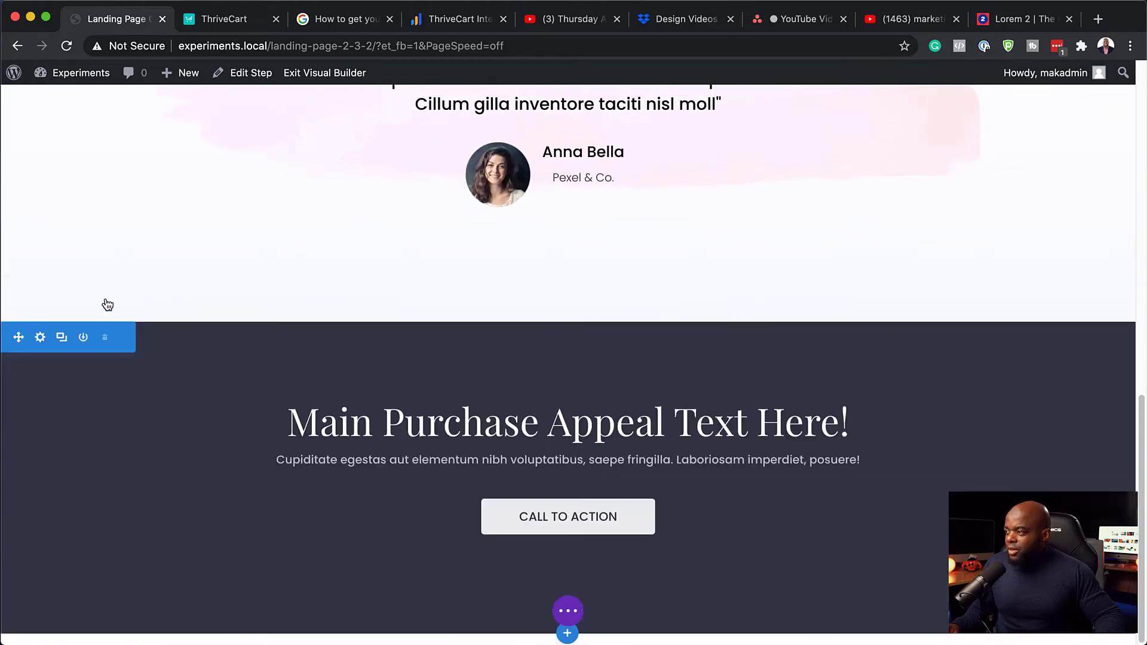
{"action": "left_click", "coordinate": [104, 338]}
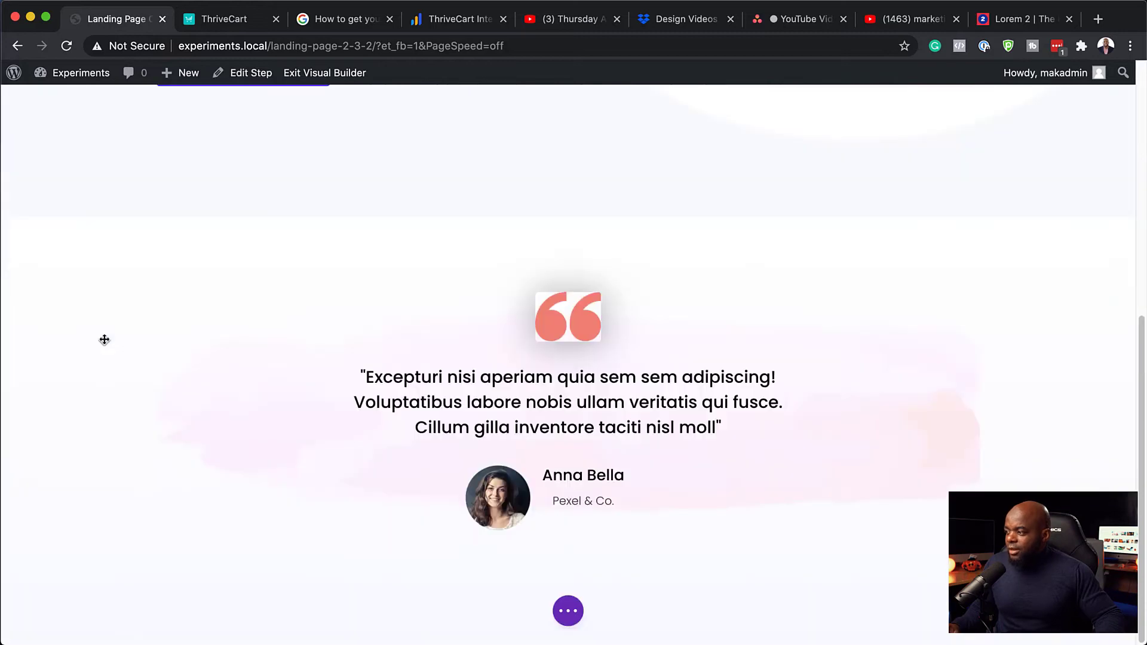
{"action": "scroll", "coordinate": [182, 471], "scroll_direction": "up", "scroll_amount": 6}
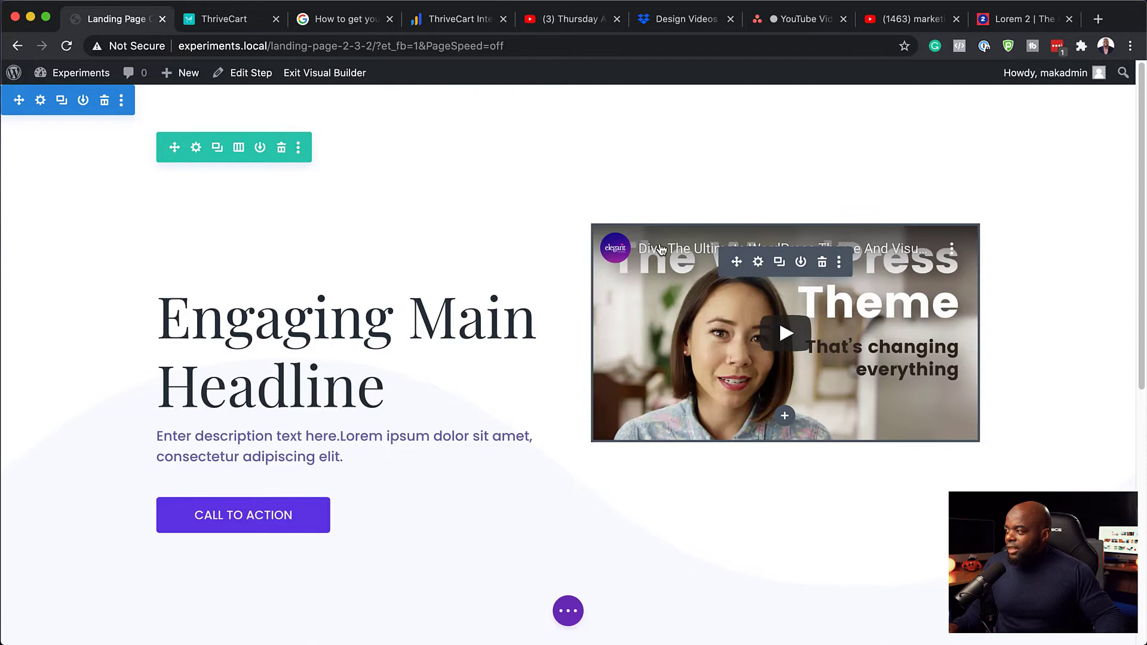
{"action": "scroll", "coordinate": [452, 558], "scroll_direction": "down", "scroll_amount": 7}
{"action": "scroll", "coordinate": [453, 561], "scroll_direction": "up", "scroll_amount": 7}
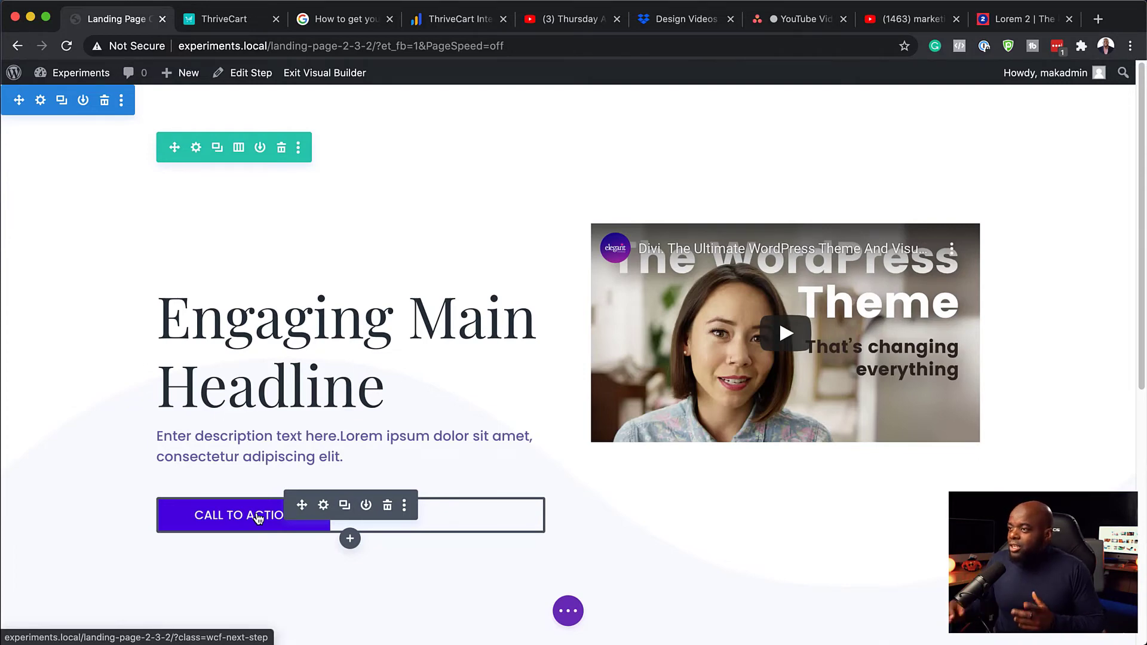
Step: Exit the Divi Visual Builder from the page settings bar to view the live page
{"action": "left_click", "coordinate": [567, 616]}
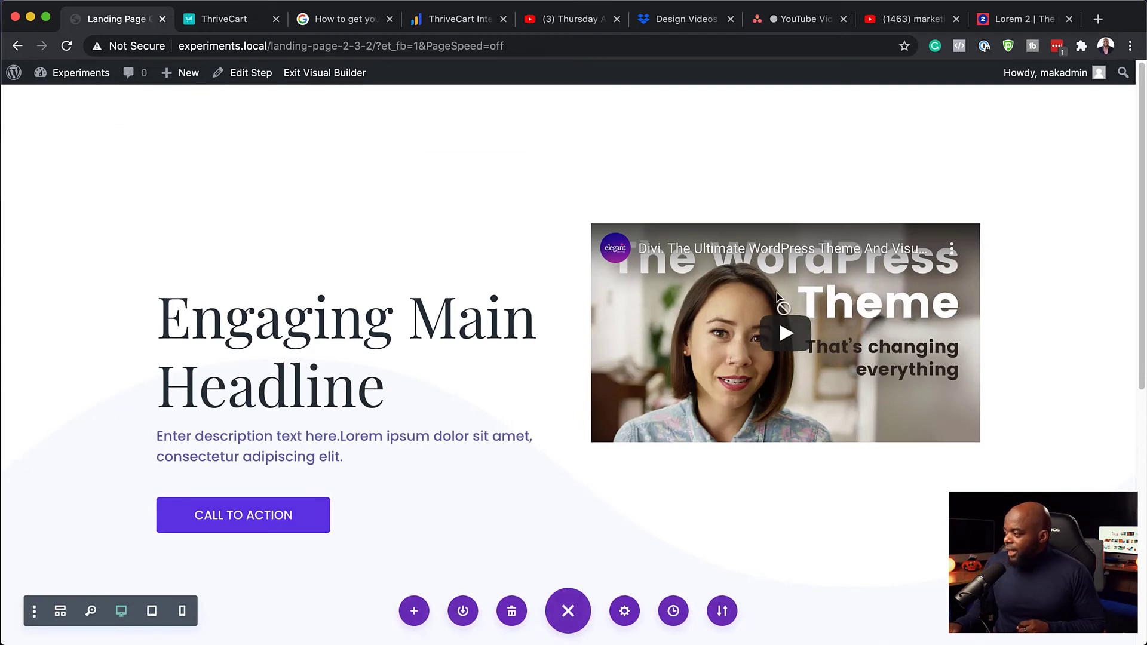
{"action": "mouse_move", "coordinate": [727, 259]}
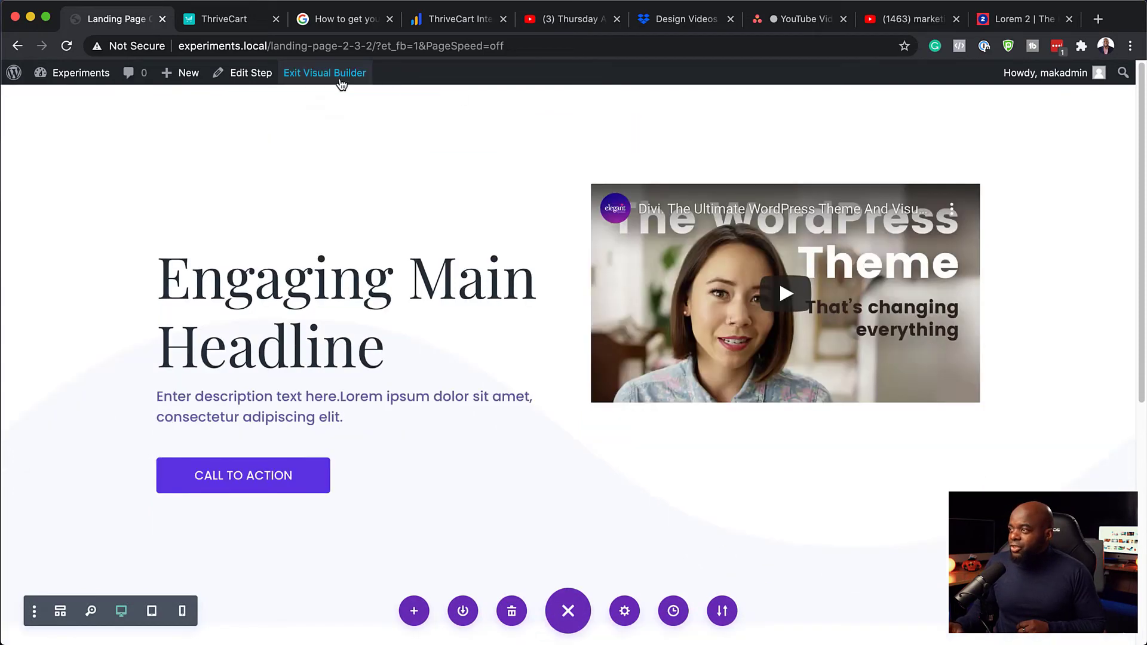
{"action": "left_click", "coordinate": [341, 73]}
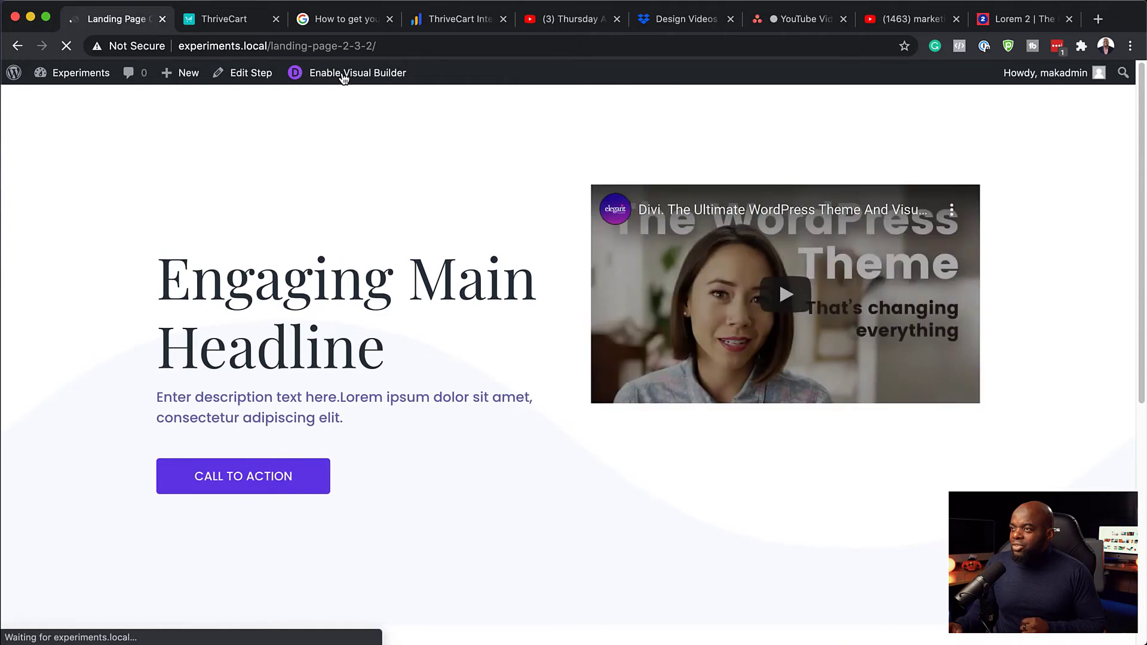
Step: Reload the live landing page and follow its Call to Action button to the checkout page
{"action": "left_click", "coordinate": [68, 47]}
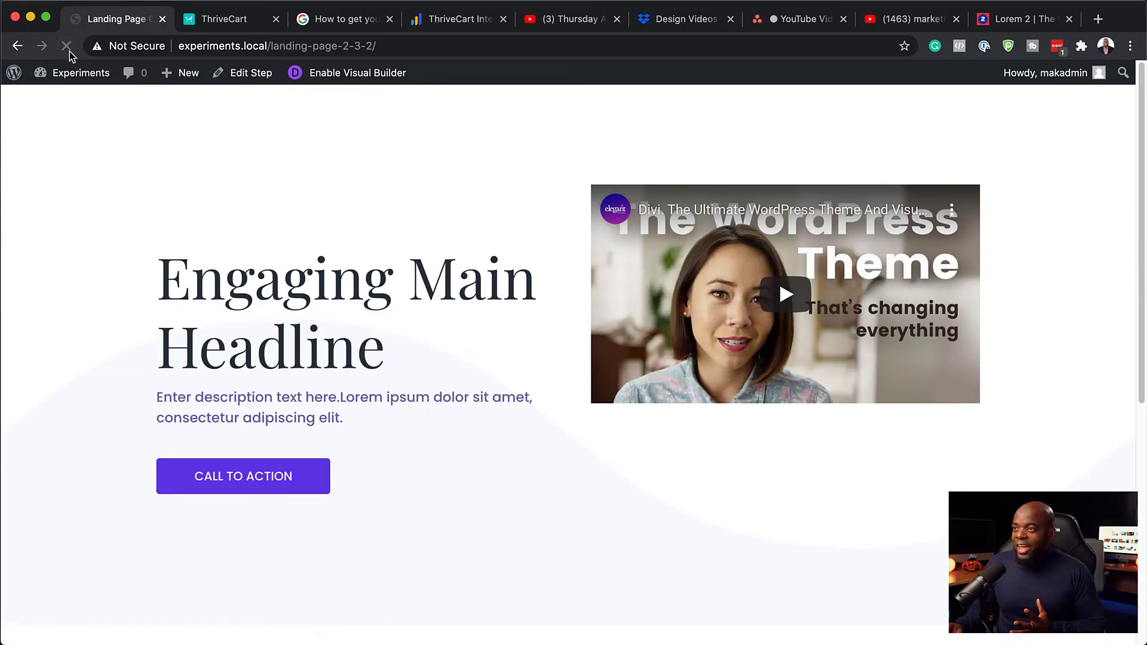
{"action": "left_click", "coordinate": [256, 476]}
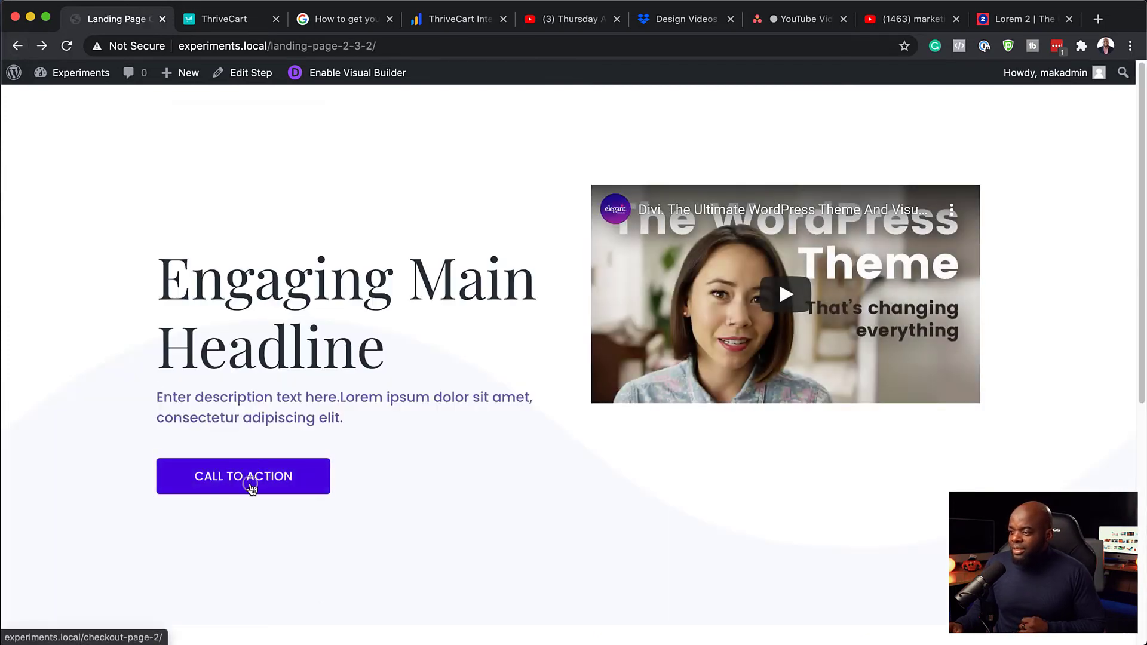
{"action": "left_click", "coordinate": [251, 487]}
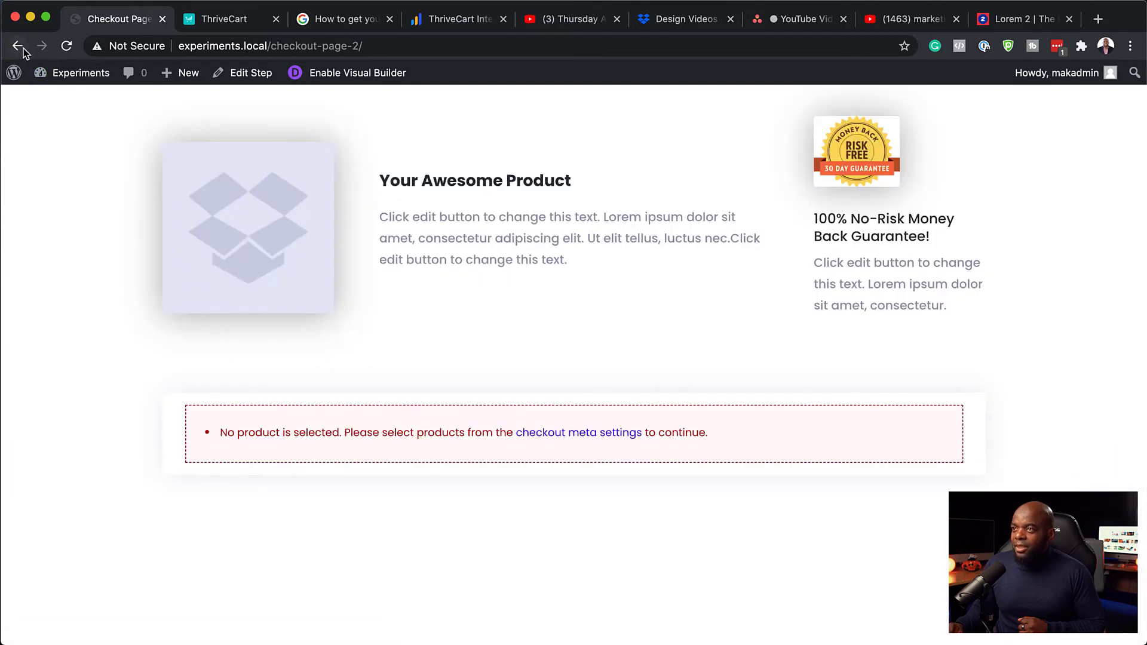
Step: Go back, then open the Test Funnel flow via Dashboard and CartFlows > Flows
{"action": "left_click", "coordinate": [22, 48]}
{"action": "mouse_move", "coordinate": [76, 75]}
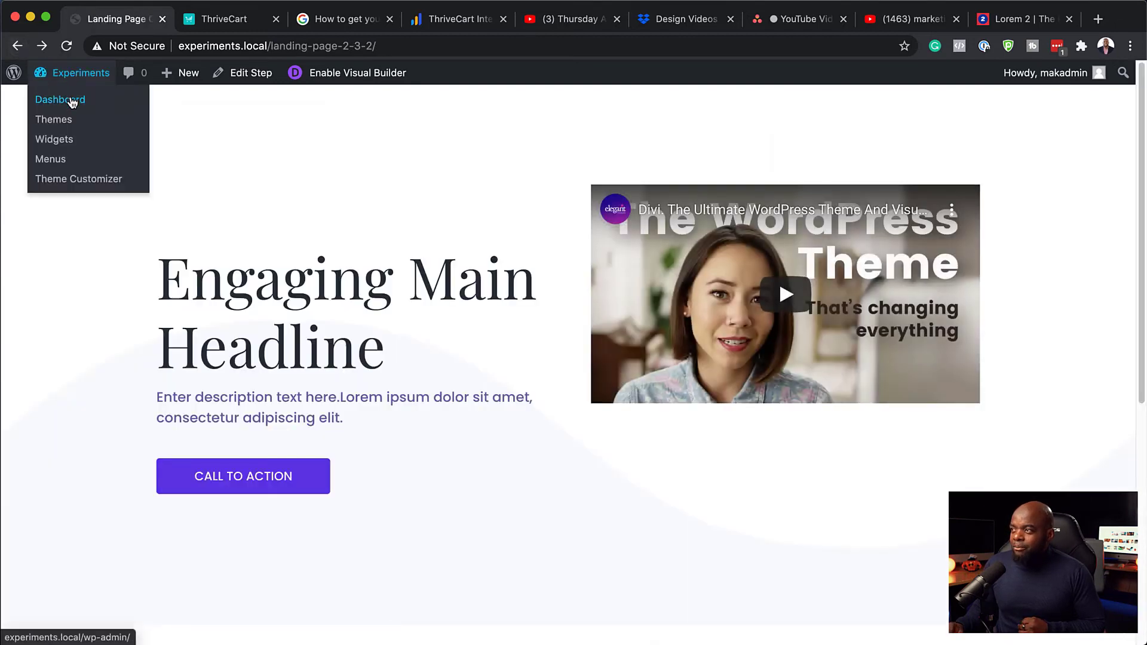
{"action": "left_click", "coordinate": [60, 100]}
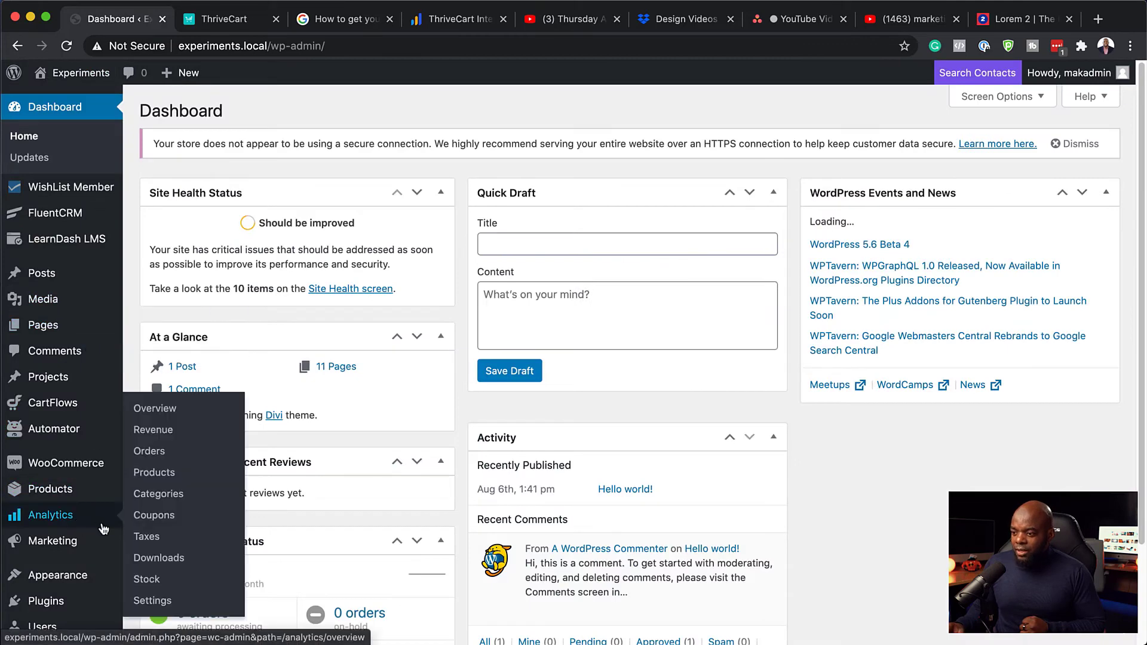
{"action": "scroll", "coordinate": [90, 418], "scroll_direction": "down", "scroll_amount": 2}
{"action": "mouse_move", "coordinate": [91, 294]}
{"action": "left_click", "coordinate": [159, 315]}
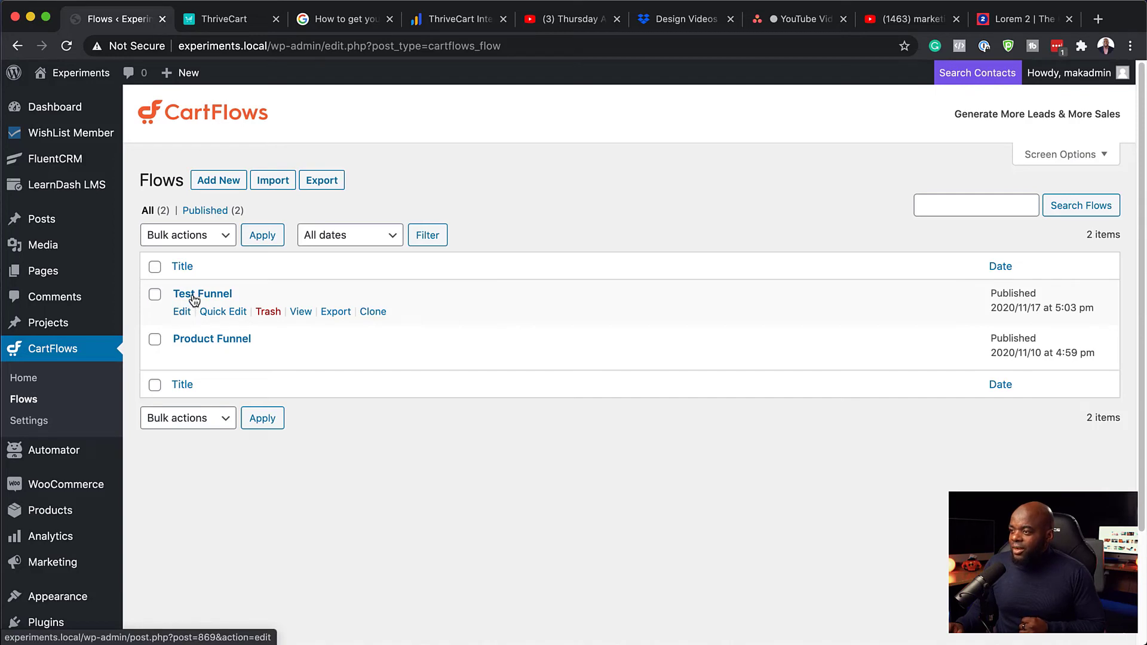
{"action": "left_click", "coordinate": [194, 299]}
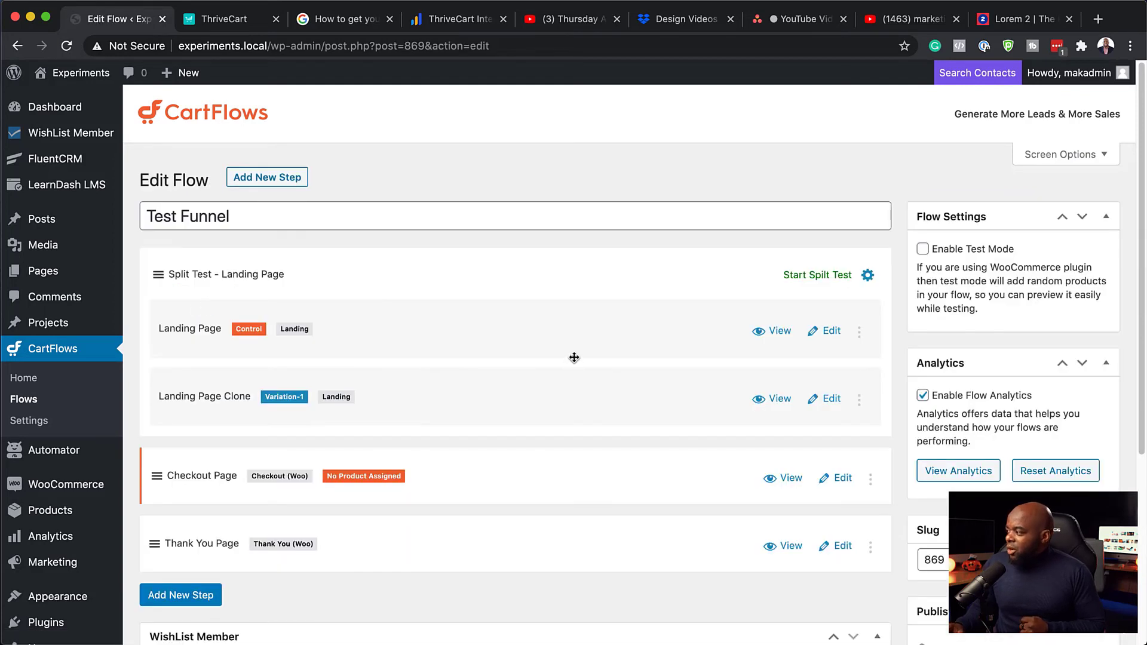
Step: Open the Test Funnel Analytics Report, expand the Landing Page variant rows, then close the report
{"action": "left_click", "coordinate": [972, 472]}
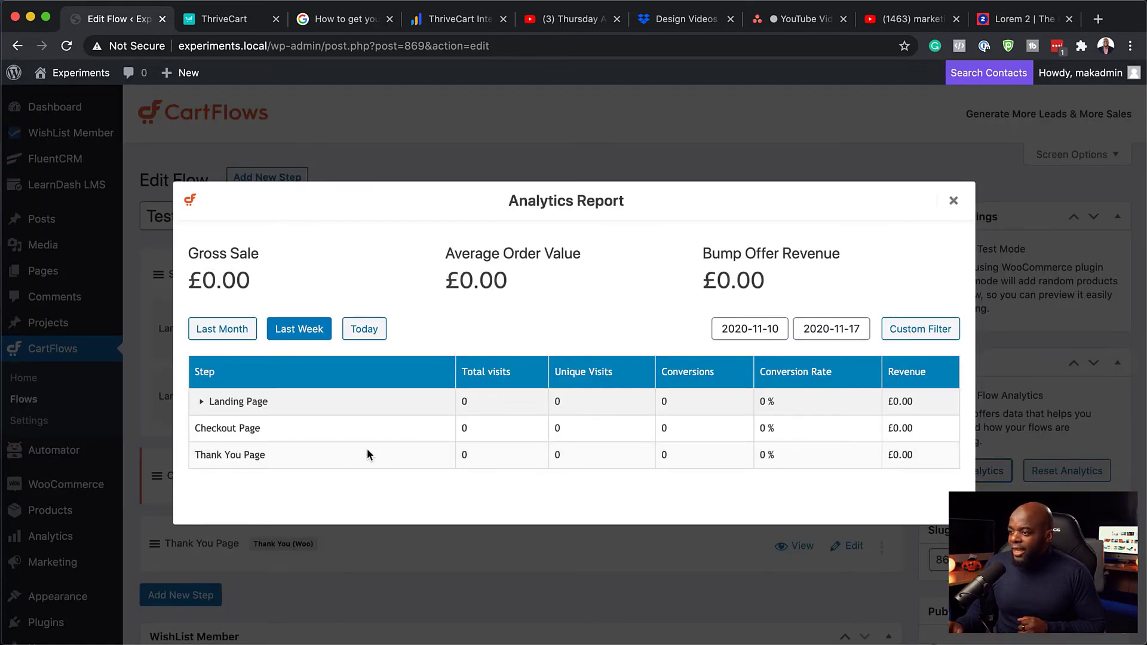
{"action": "left_click", "coordinate": [202, 402]}
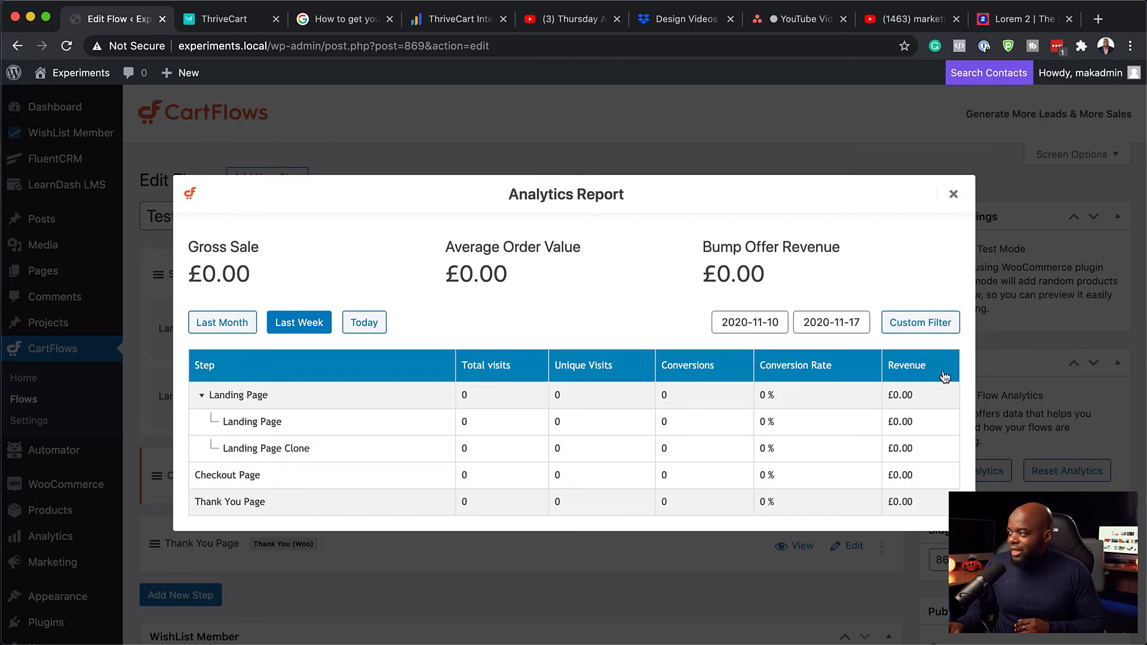
{"action": "left_click", "coordinate": [953, 193]}
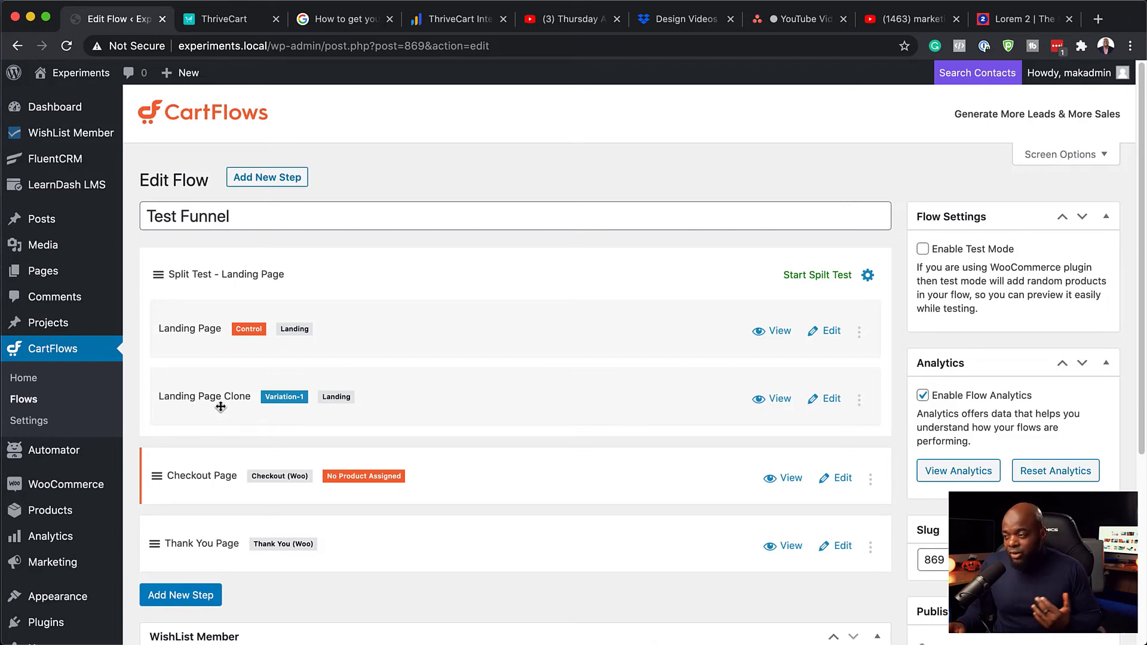
Step: Declare Landing Page Clone as the split-test winner and confirm the prompt
{"action": "left_click", "coordinate": [860, 399]}
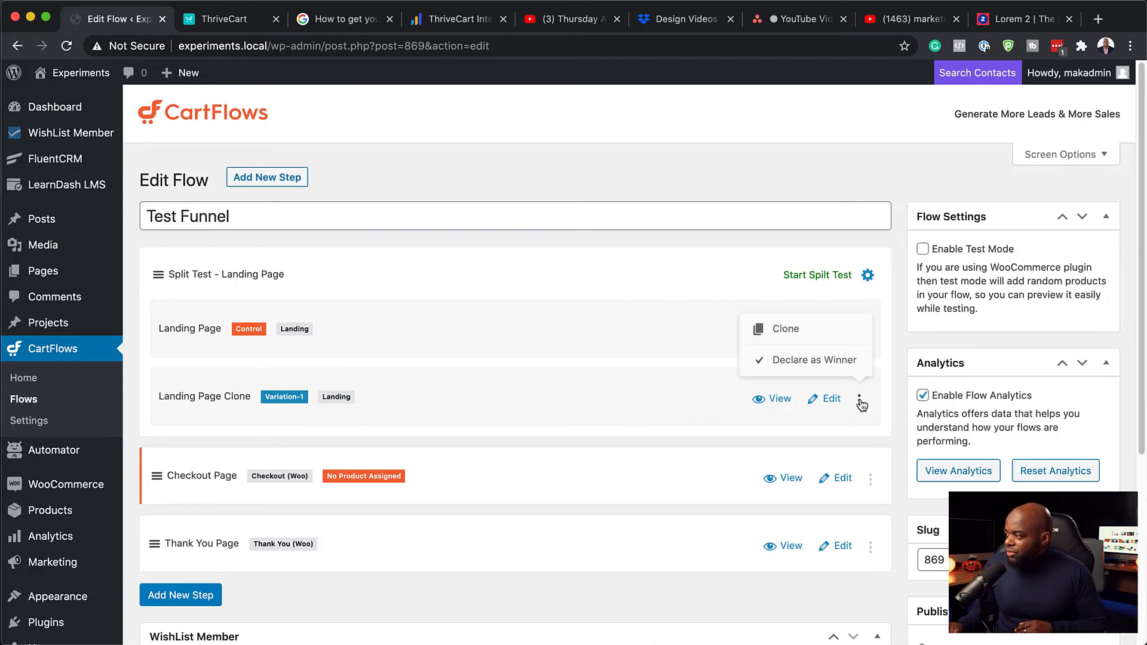
{"action": "left_click", "coordinate": [804, 360]}
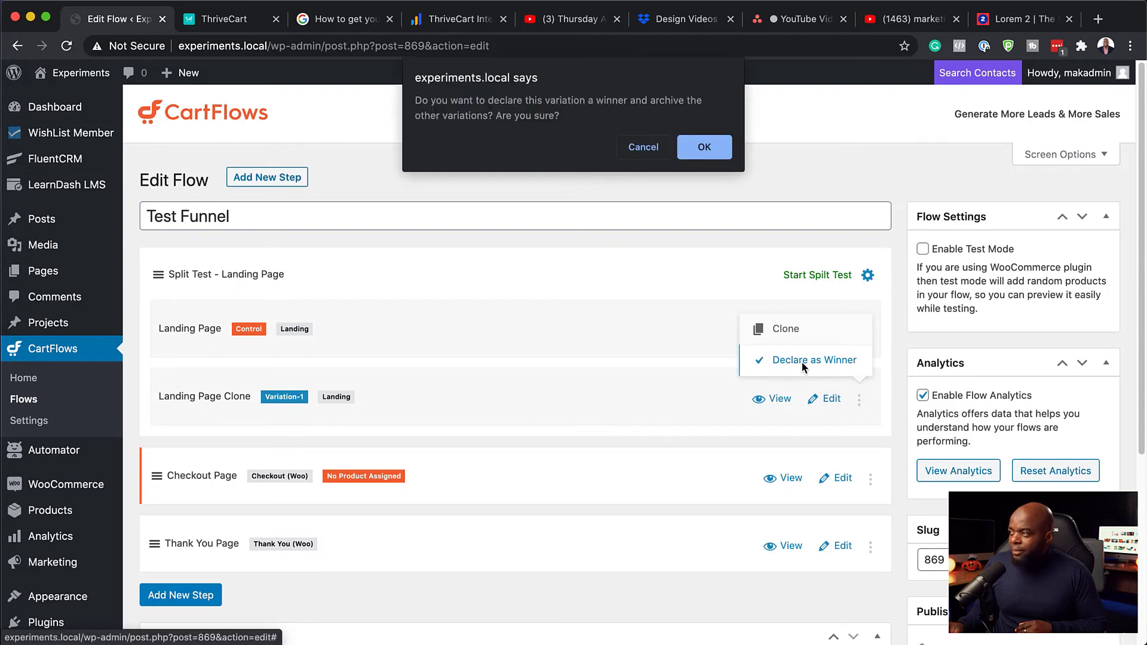
{"action": "left_click", "coordinate": [708, 146]}
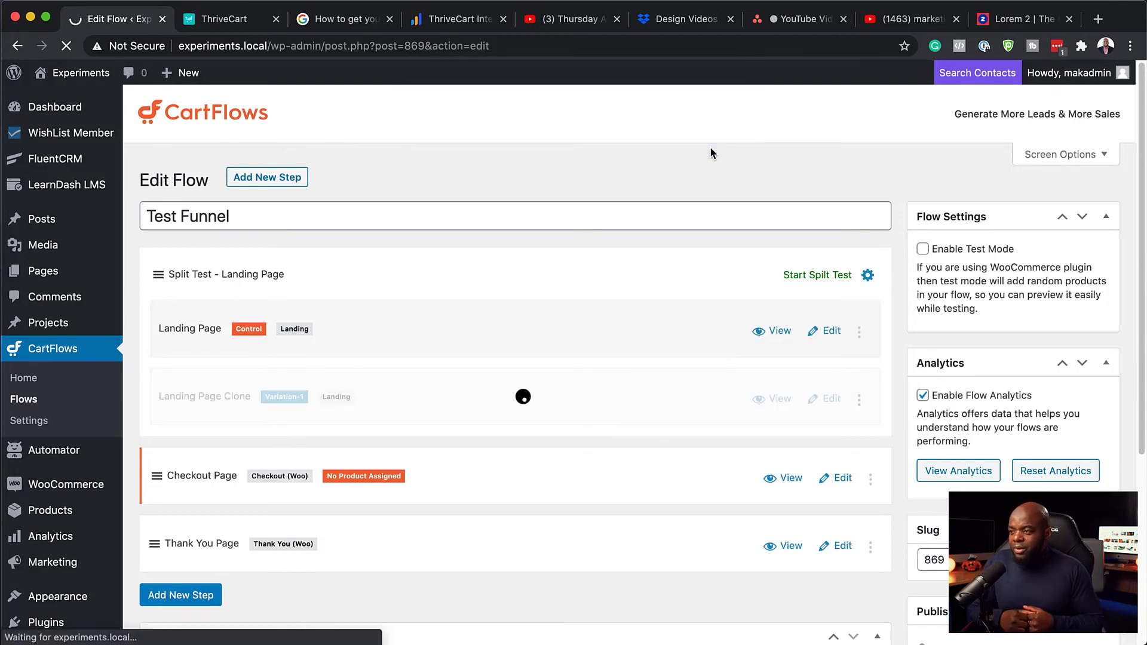